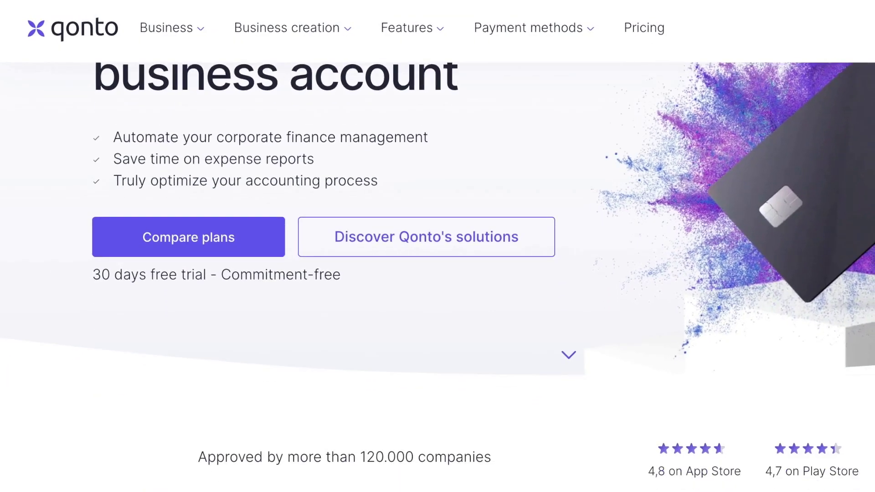
Scroll the Qonto homepage down past the account-type cards to the Online business account section.
{"action": "scroll", "coordinate": [437, 319], "scroll_direction": "down", "scroll_amount": 5}
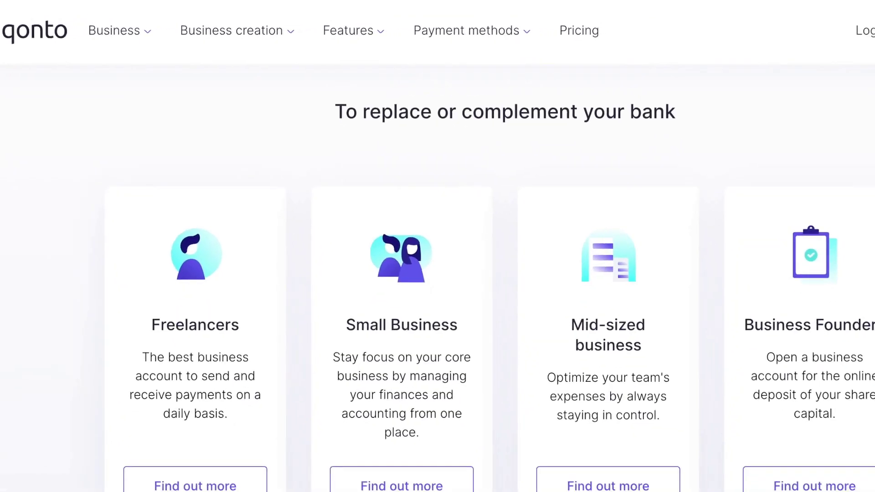
{"action": "scroll", "coordinate": [437, 273], "scroll_direction": "down", "scroll_amount": 10}
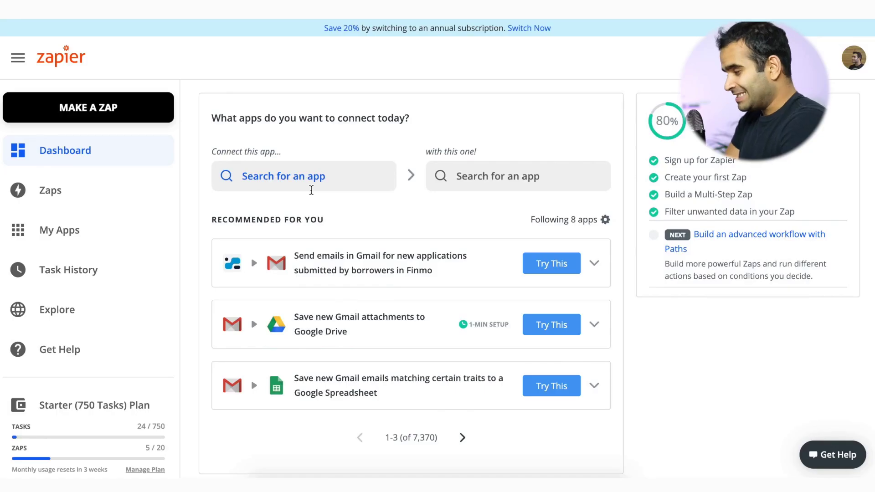
Pick Qonto as the first app and Gmail as the second app to connect.
{"action": "left_click", "coordinate": [272, 165]}
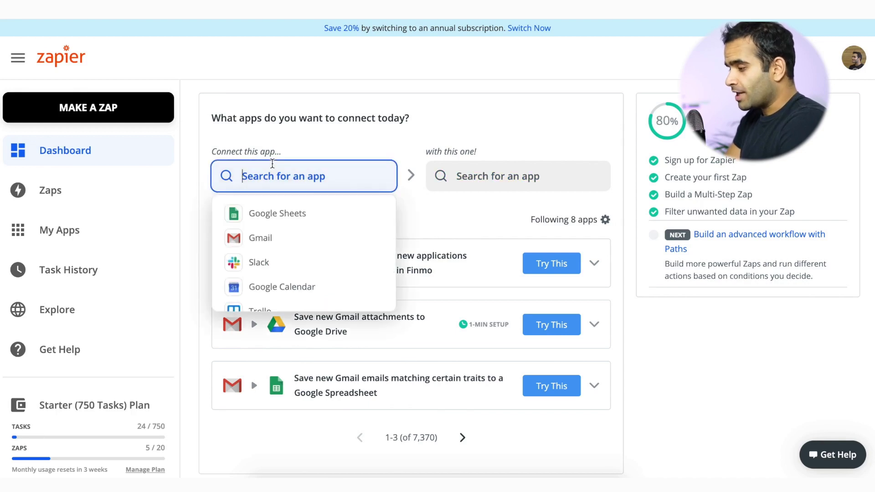
{"action": "type", "text": "qonto"}
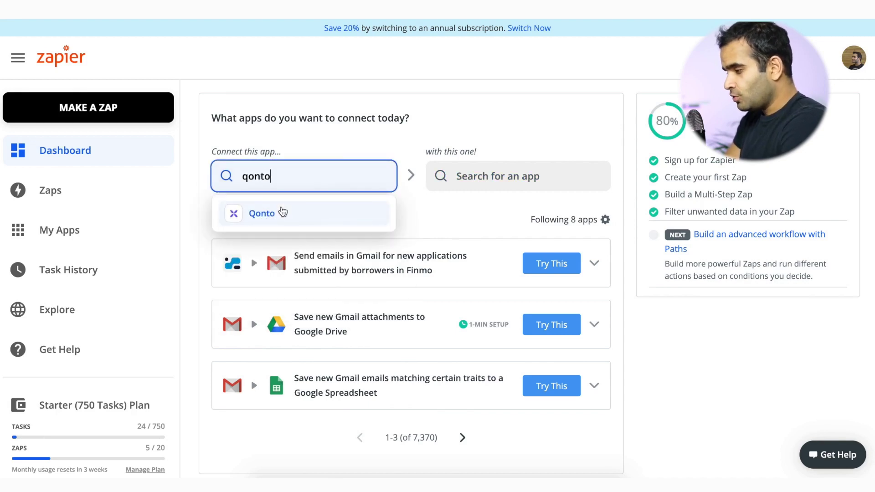
{"action": "left_click", "coordinate": [282, 213]}
{"action": "left_click", "coordinate": [488, 189]}
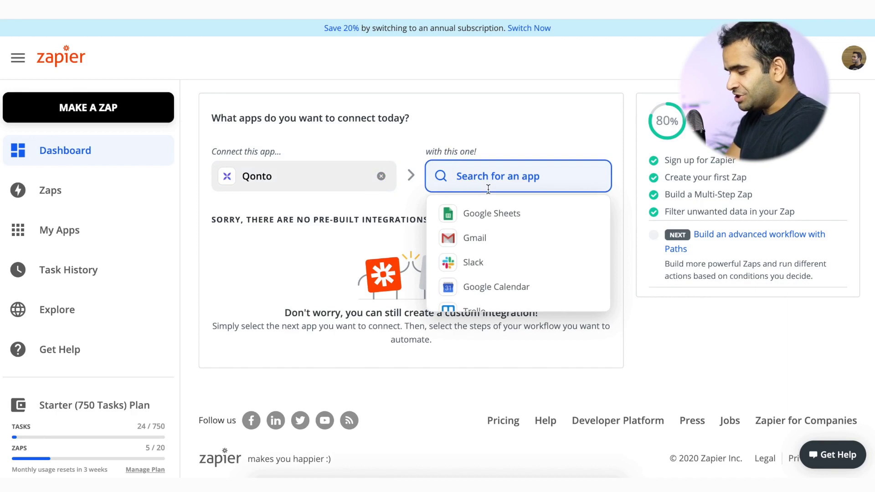
{"action": "left_click", "coordinate": [486, 238]}
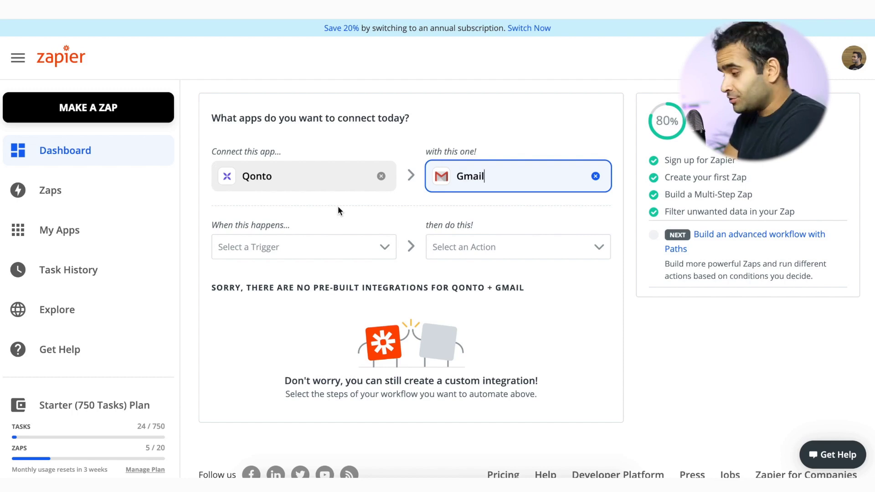
Choose New Transaction as the Qonto trigger and Send Email as the Gmail action.
{"action": "left_click", "coordinate": [353, 250]}
{"action": "scroll", "coordinate": [358, 259], "scroll_direction": "down", "scroll_amount": 4}
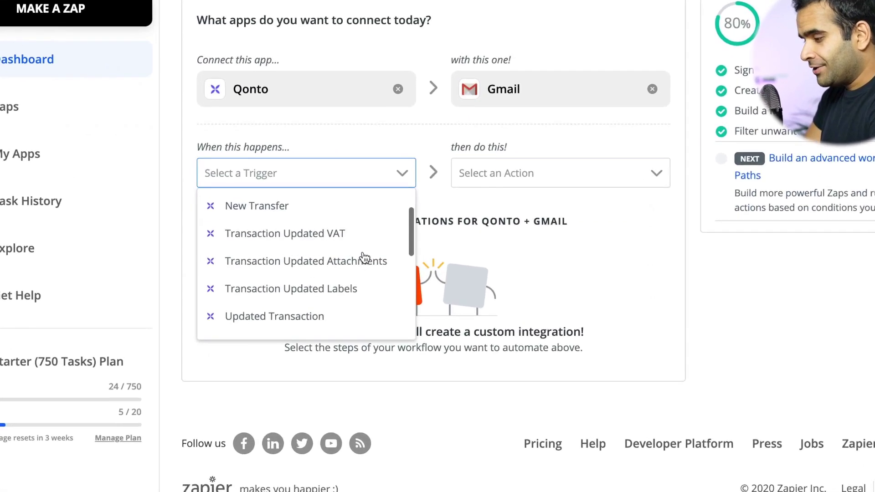
{"action": "scroll", "coordinate": [355, 256], "scroll_direction": "up", "scroll_amount": 2}
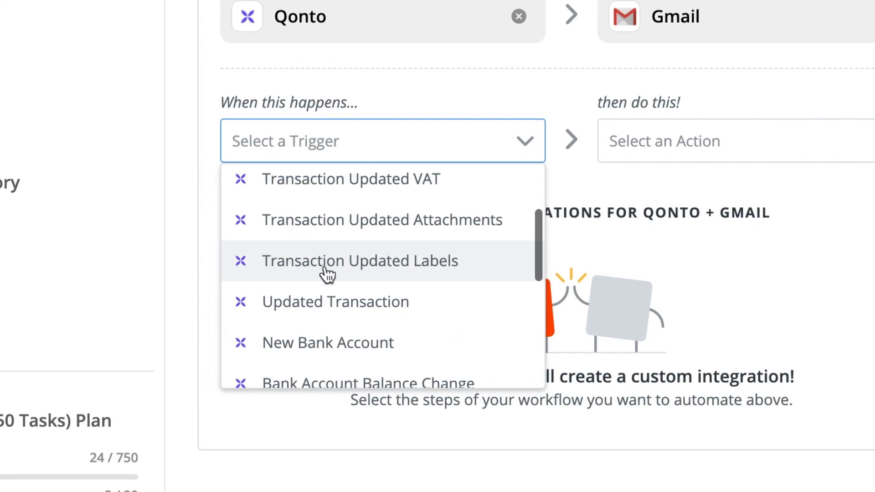
{"action": "scroll", "coordinate": [327, 273], "scroll_direction": "up", "scroll_amount": 2}
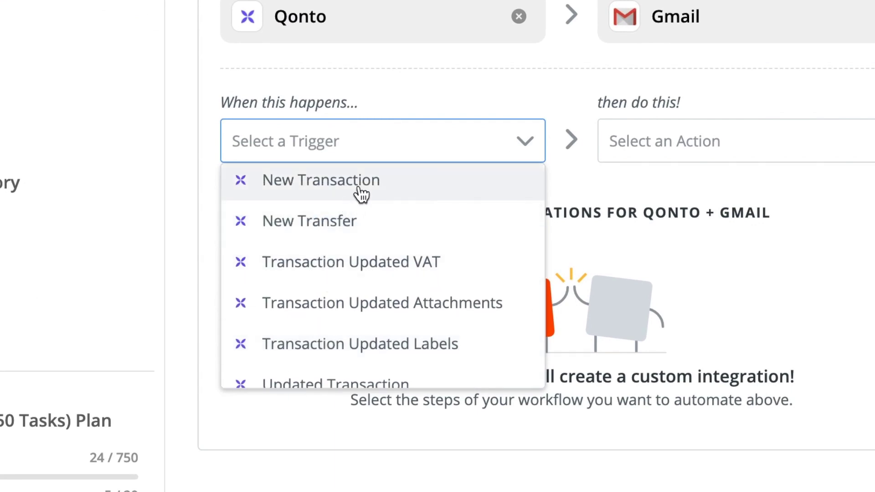
{"action": "left_click", "coordinate": [361, 194]}
{"action": "left_click", "coordinate": [709, 144]}
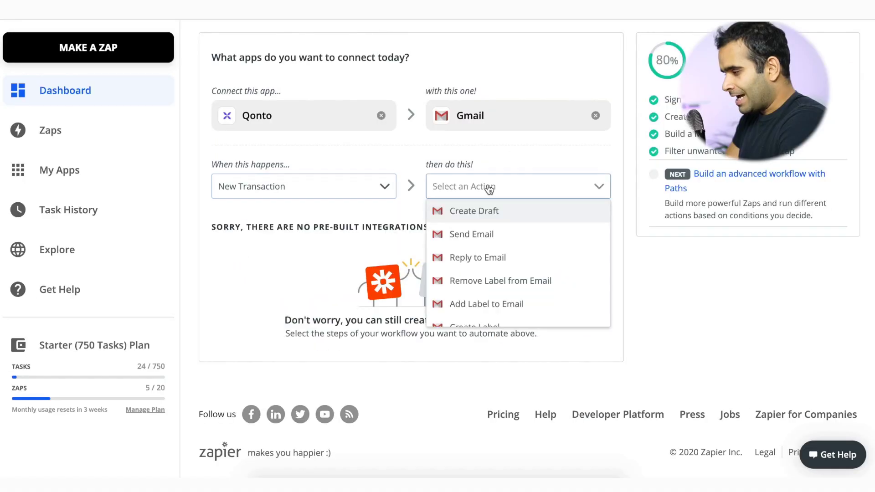
{"action": "left_click", "coordinate": [525, 238]}
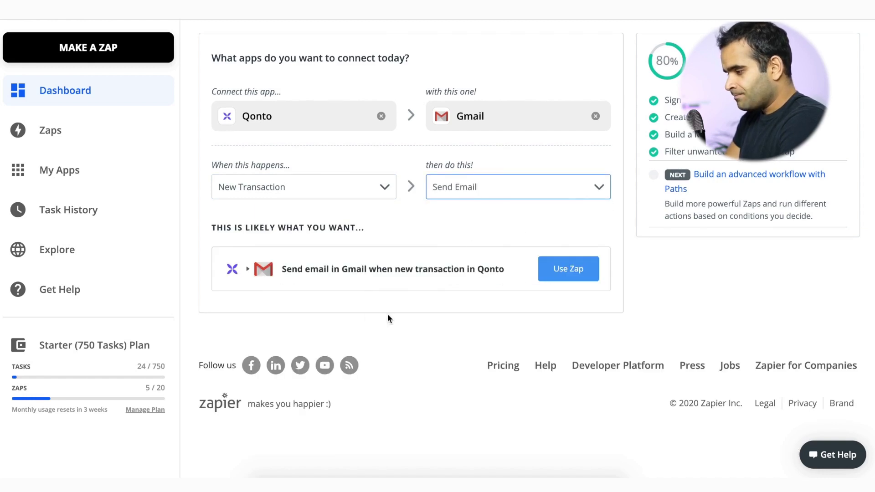
Use the suggested Qonto-to-Gmail zap and sign in to Qonto, allowing Zapier access.
{"action": "left_click", "coordinate": [580, 274]}
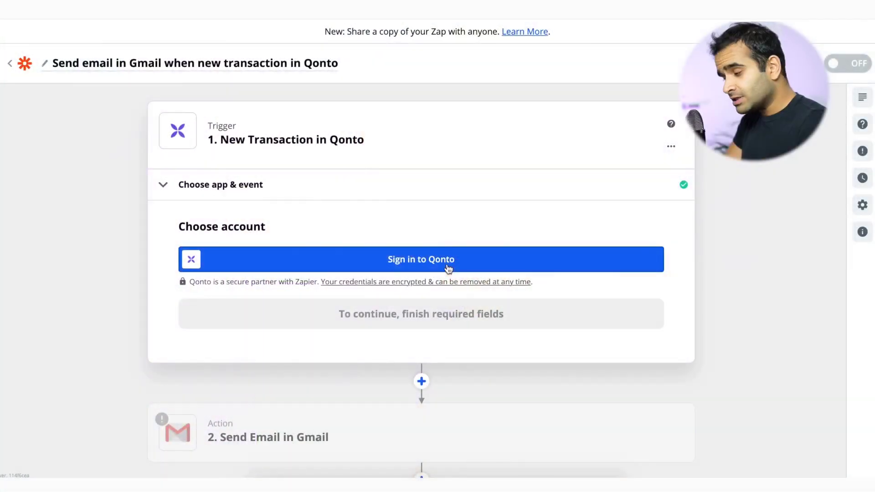
{"action": "left_click", "coordinate": [447, 268]}
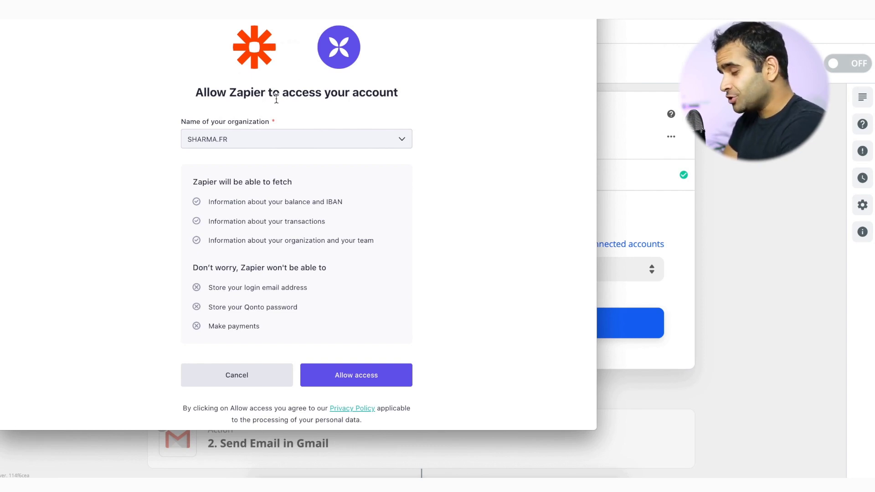
{"action": "left_click", "coordinate": [380, 379]}
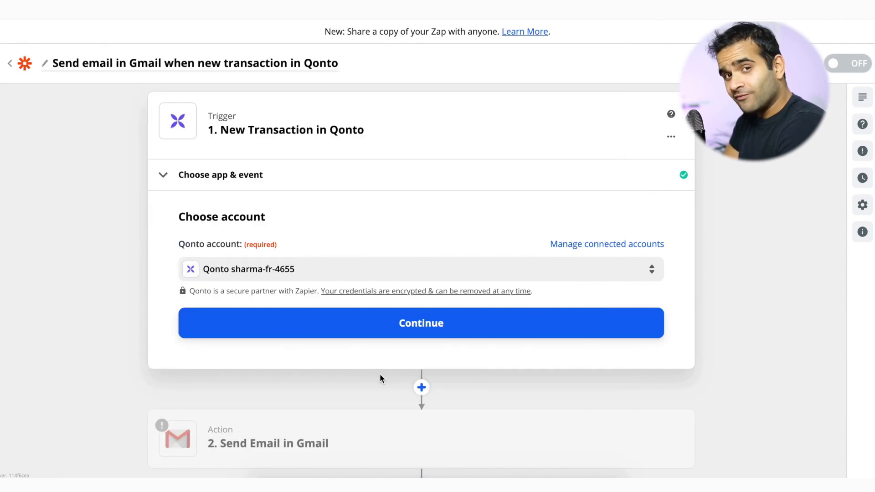
Confirm the Qonto account and set the trigger's Status Filters to Exclude pending.
{"action": "left_click", "coordinate": [437, 325]}
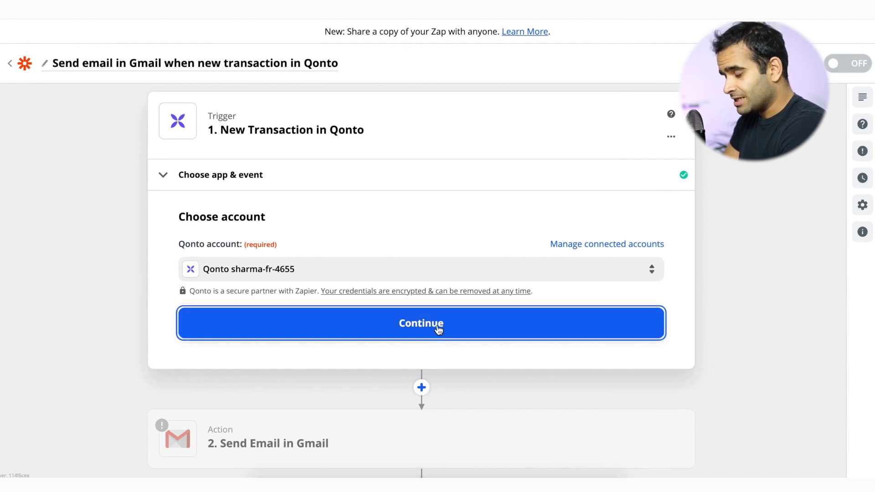
{"action": "scroll", "coordinate": [436, 325], "scroll_direction": "down", "scroll_amount": 3}
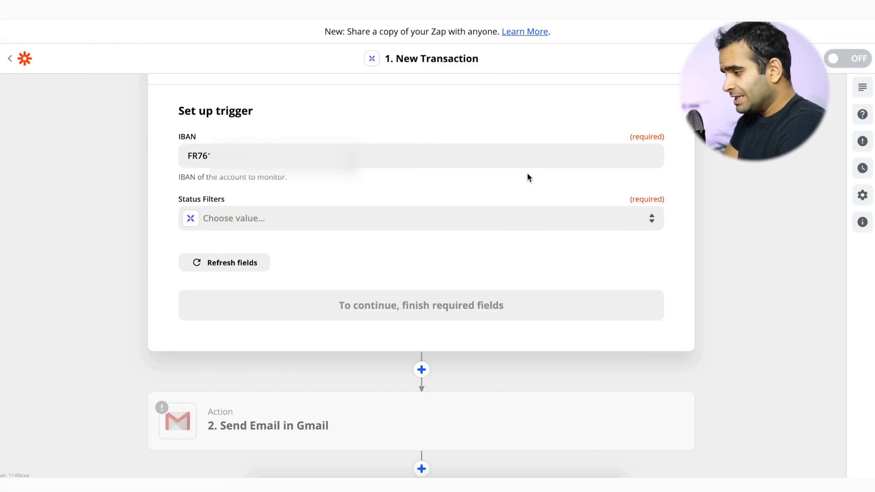
{"action": "left_click", "coordinate": [260, 217]}
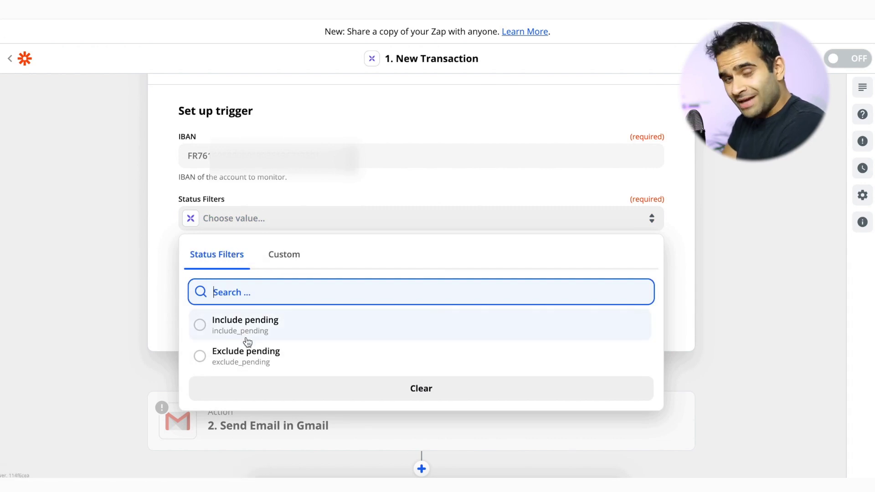
{"action": "left_click", "coordinate": [291, 355]}
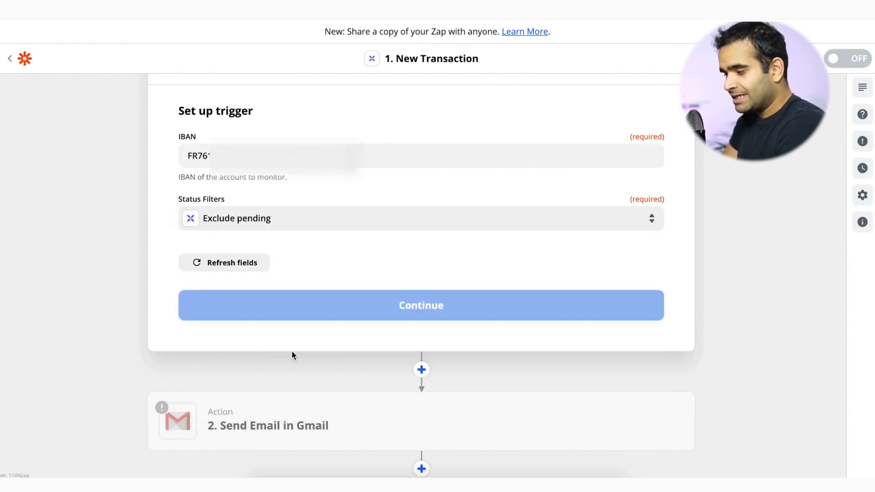
{"action": "left_click", "coordinate": [346, 317]}
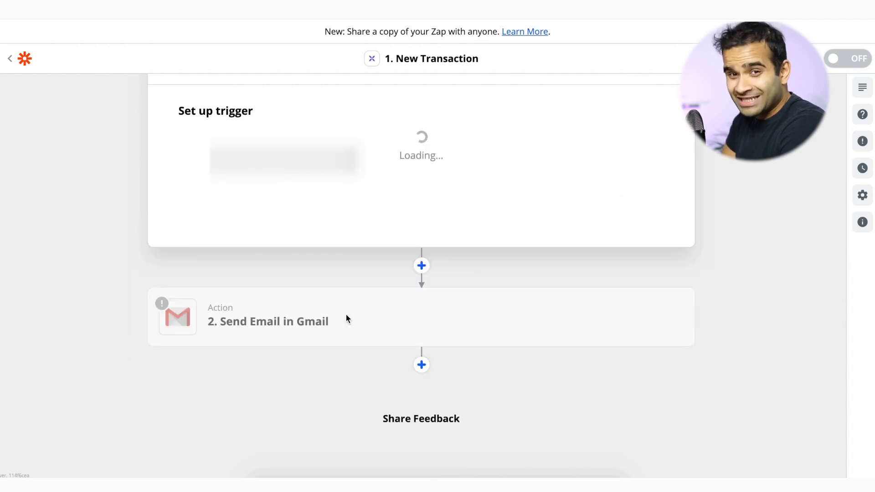
Test the New Transaction trigger and check the returned 320 EUR sample before continuing.
{"action": "scroll", "coordinate": [346, 314], "scroll_direction": "down", "scroll_amount": 1}
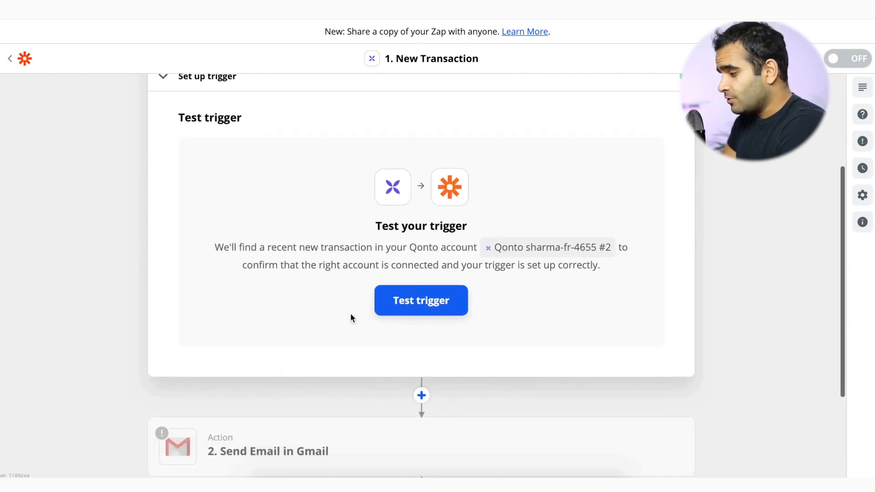
{"action": "left_click", "coordinate": [408, 309]}
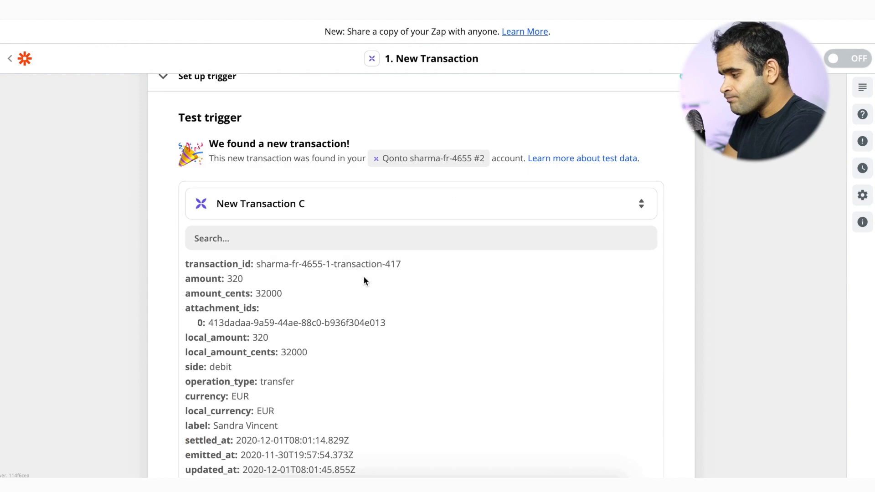
{"action": "scroll", "coordinate": [363, 279], "scroll_direction": "down", "scroll_amount": 1}
{"action": "scroll", "coordinate": [363, 279], "scroll_direction": "up", "scroll_amount": 1}
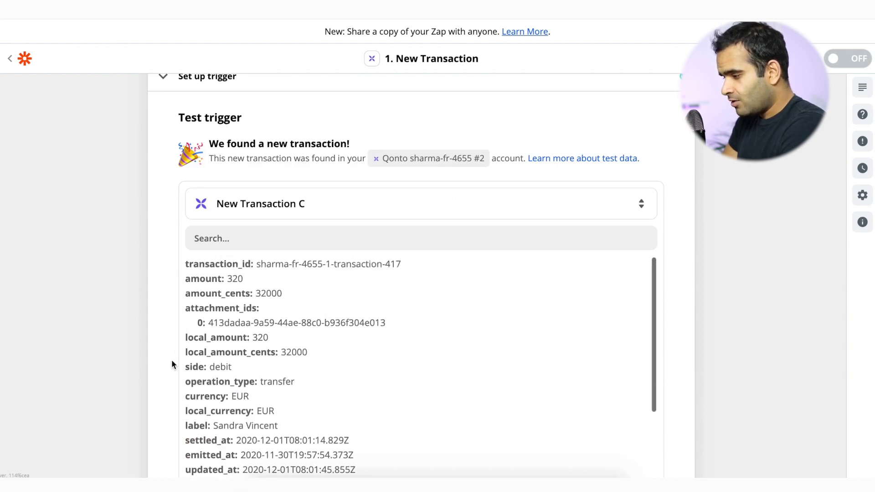
{"action": "scroll", "coordinate": [172, 364], "scroll_direction": "down", "scroll_amount": 2}
{"action": "scroll", "coordinate": [245, 351], "scroll_direction": "down", "scroll_amount": 3}
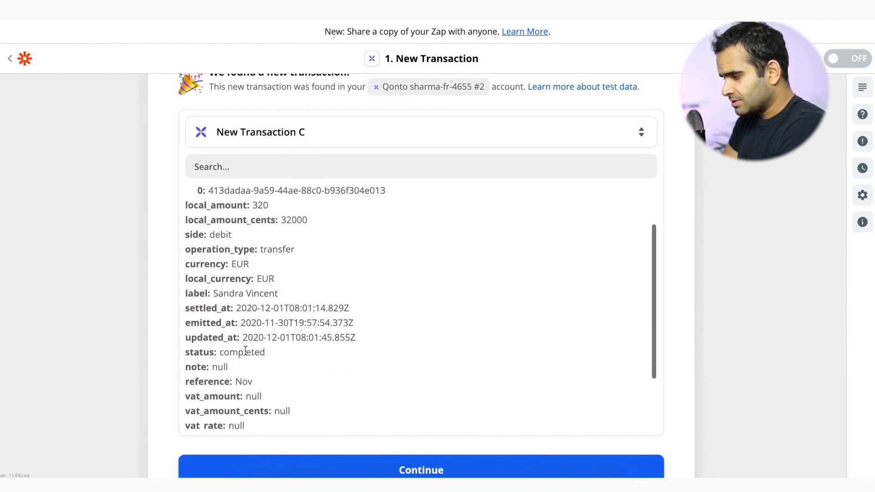
{"action": "scroll", "coordinate": [245, 354], "scroll_direction": "up", "scroll_amount": 3}
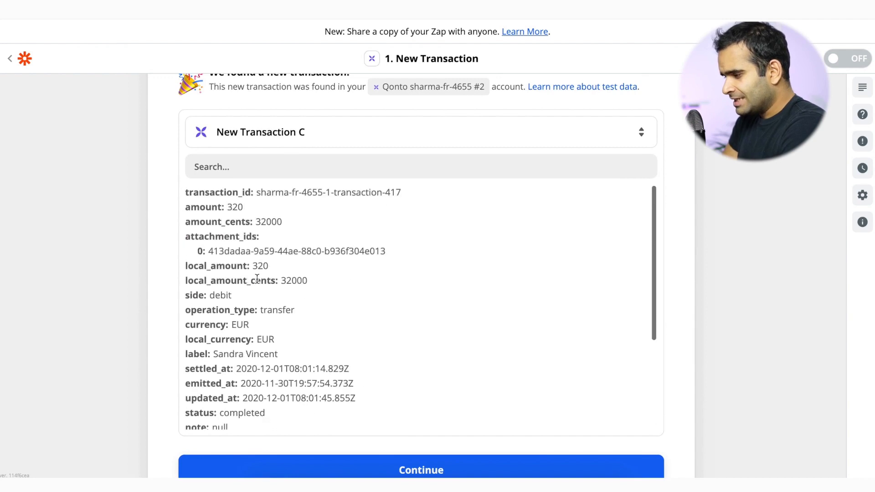
{"action": "double_click", "coordinate": [235, 207]}
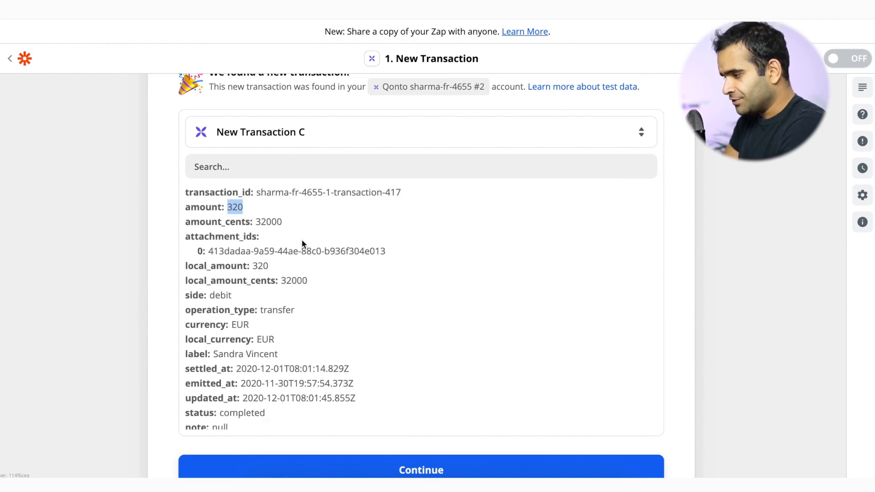
{"action": "scroll", "coordinate": [302, 243], "scroll_direction": "down", "scroll_amount": 5}
{"action": "scroll", "coordinate": [323, 247], "scroll_direction": "down", "scroll_amount": 2}
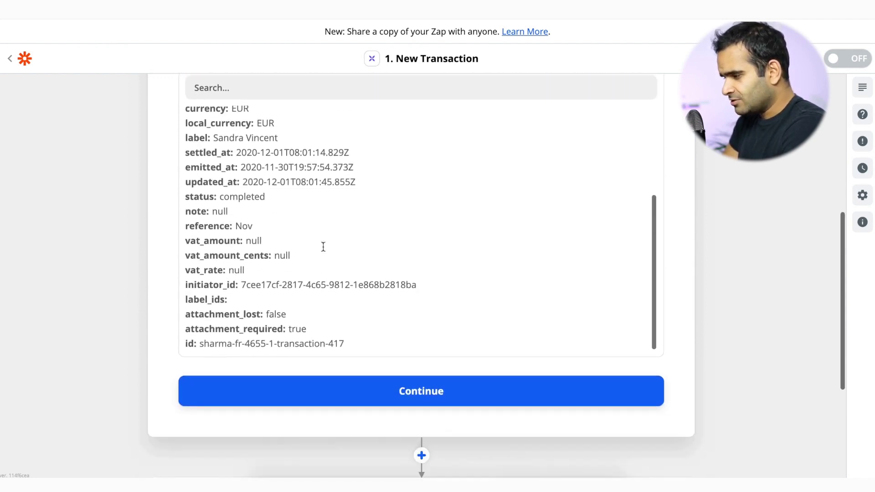
{"action": "scroll", "coordinate": [323, 247], "scroll_direction": "down", "scroll_amount": 3}
{"action": "left_click", "coordinate": [368, 273]}
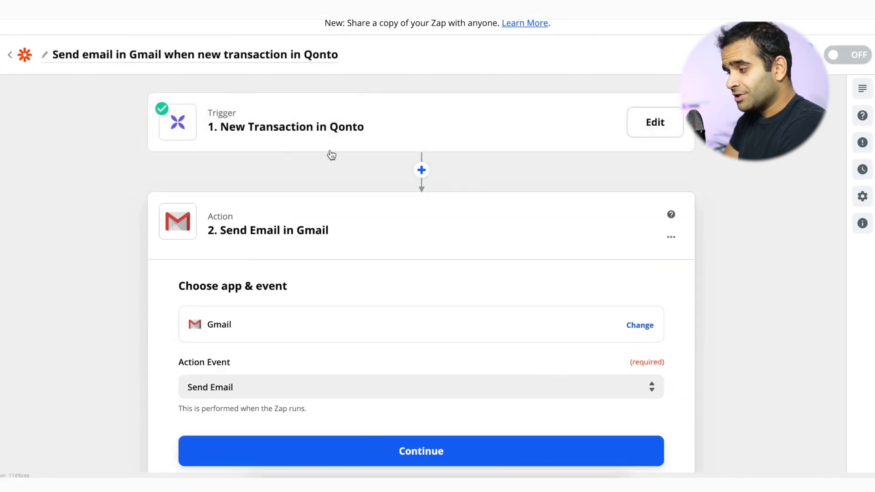
Insert a Filter step between the Qonto trigger and the Gmail action.
{"action": "scroll", "coordinate": [368, 255], "scroll_direction": "down", "scroll_amount": 2}
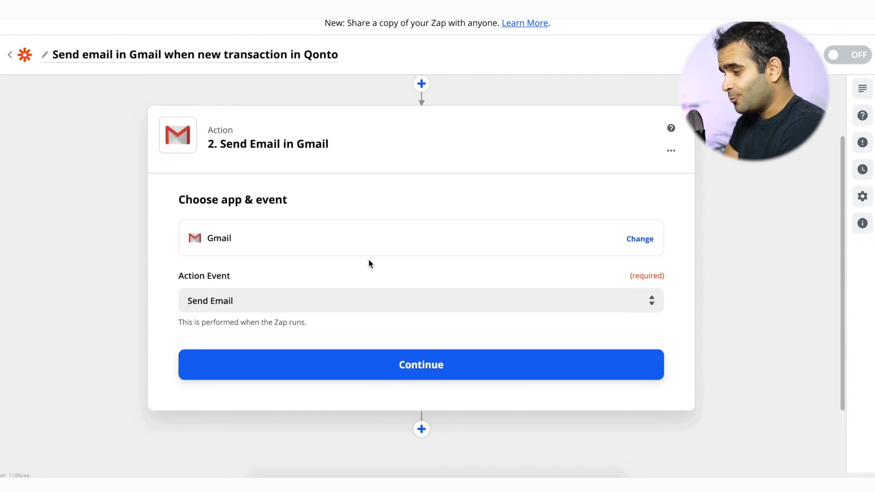
{"action": "scroll", "coordinate": [369, 255], "scroll_direction": "up", "scroll_amount": 2}
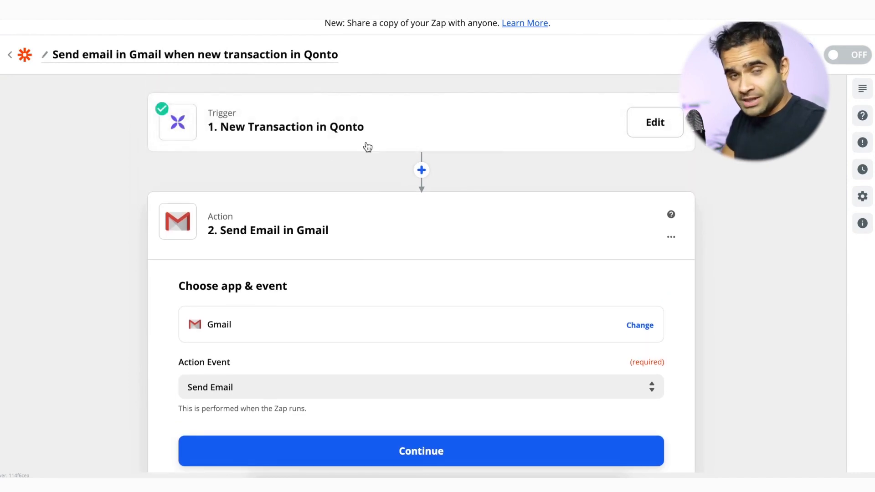
{"action": "left_click", "coordinate": [422, 171]}
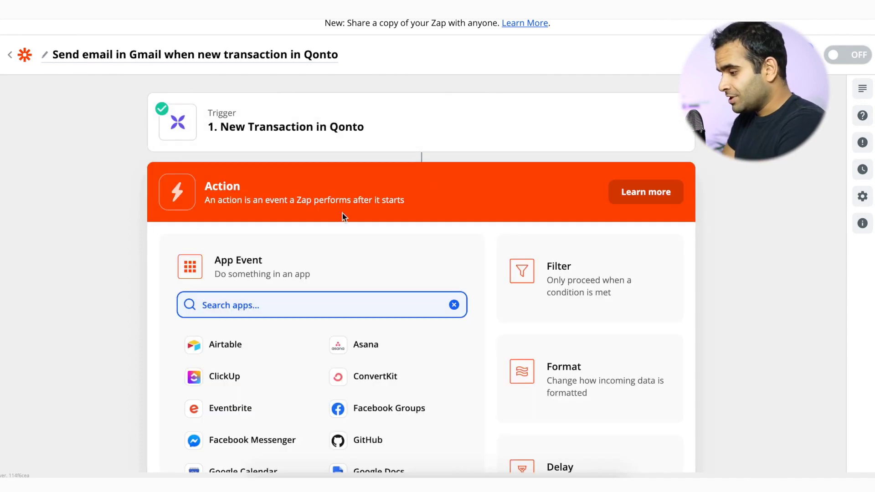
{"action": "scroll", "coordinate": [330, 274], "scroll_direction": "down", "scroll_amount": 2}
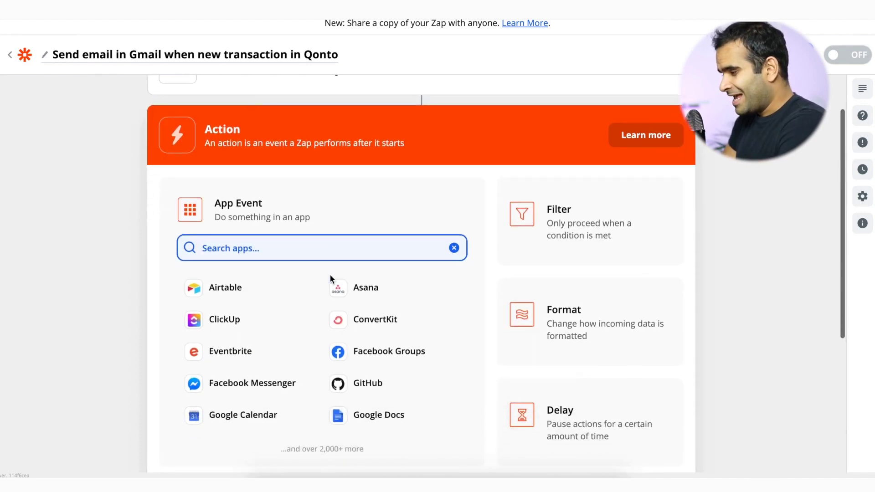
{"action": "left_click", "coordinate": [540, 238]}
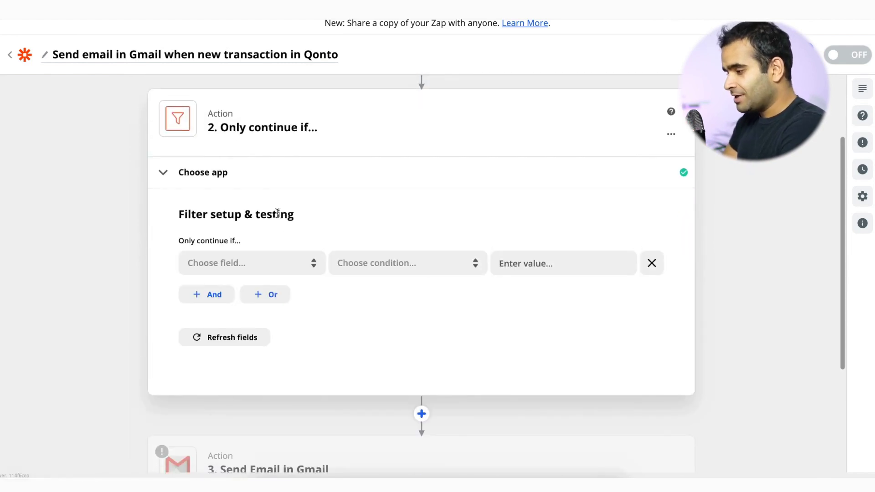
Set the filter to Amount (Number) greater than 500, test it and close.
{"action": "left_click", "coordinate": [271, 264]}
{"action": "scroll", "coordinate": [270, 378], "scroll_direction": "down", "scroll_amount": 1}
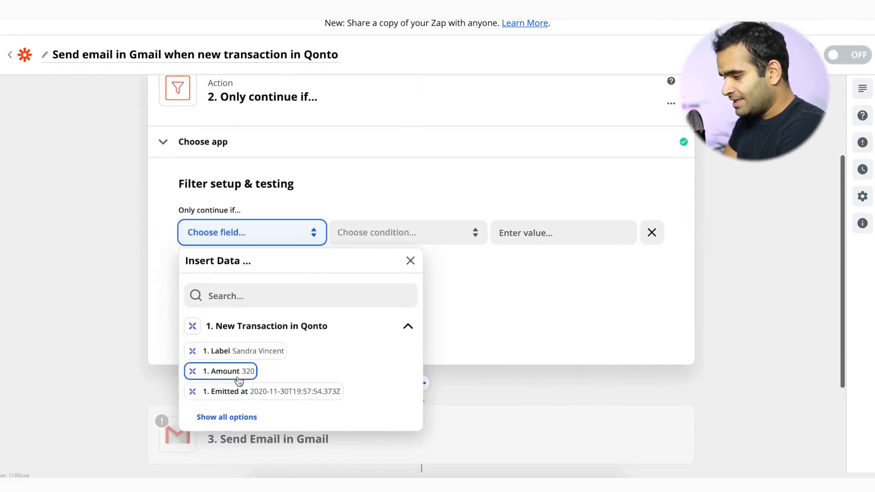
{"action": "left_click", "coordinate": [237, 373]}
{"action": "left_click", "coordinate": [401, 233]}
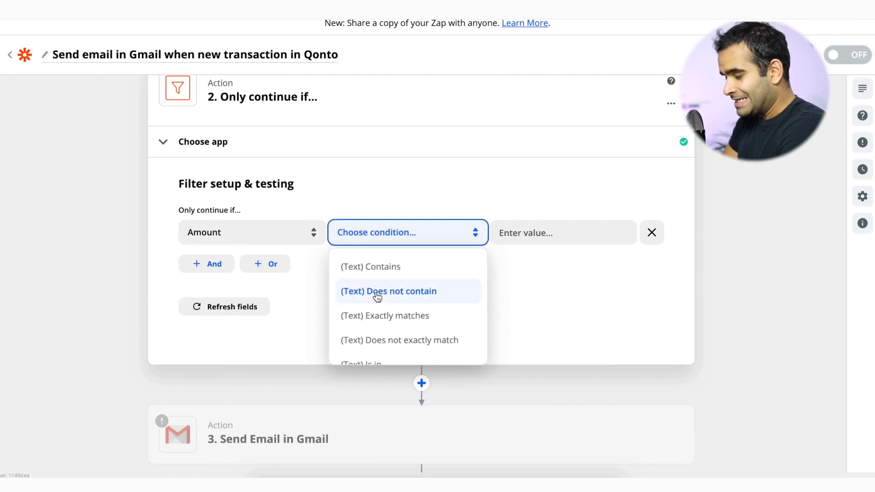
{"action": "scroll", "coordinate": [422, 305], "scroll_direction": "down", "scroll_amount": 3}
{"action": "scroll", "coordinate": [388, 341], "scroll_direction": "down", "scroll_amount": 5}
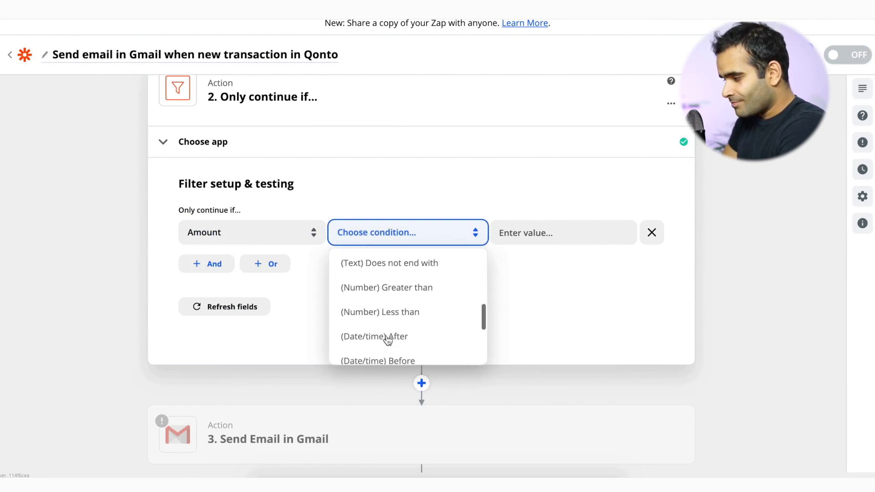
{"action": "left_click", "coordinate": [425, 268]}
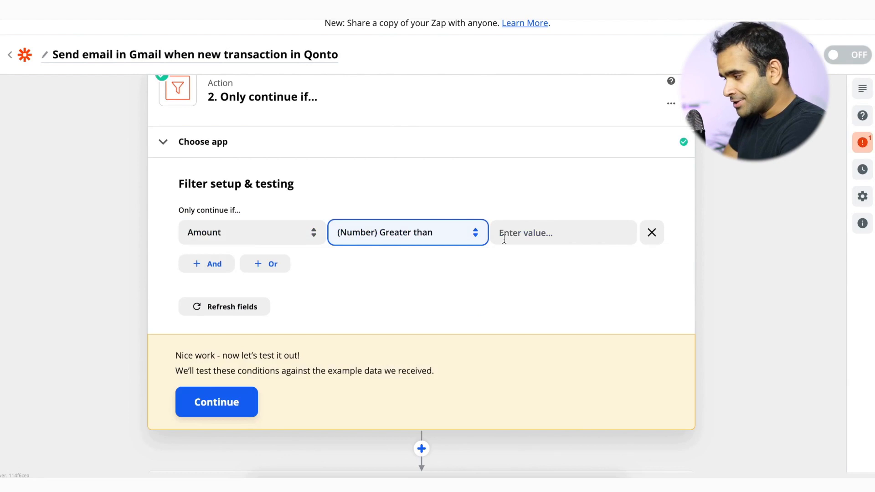
{"action": "left_click", "coordinate": [519, 233]}
{"action": "type", "text": "500"}
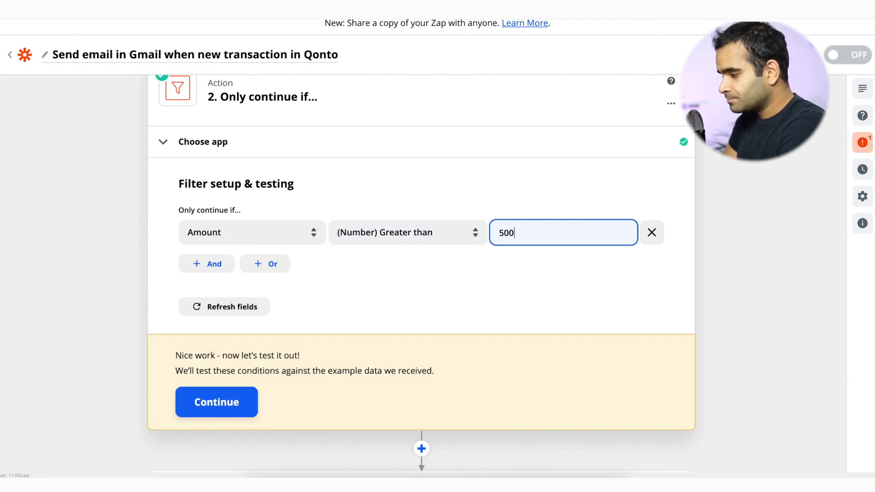
{"action": "left_click", "coordinate": [231, 403]}
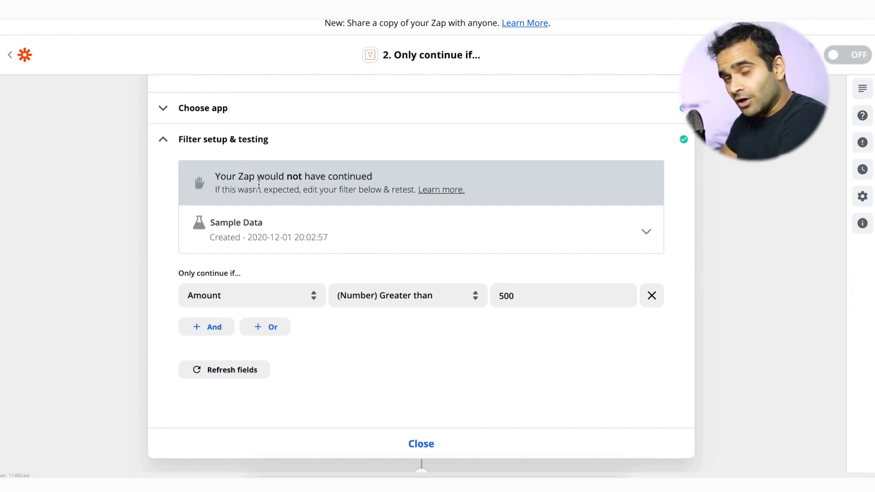
{"action": "scroll", "coordinate": [353, 265], "scroll_direction": "down", "scroll_amount": 4}
{"action": "left_click", "coordinate": [431, 288]}
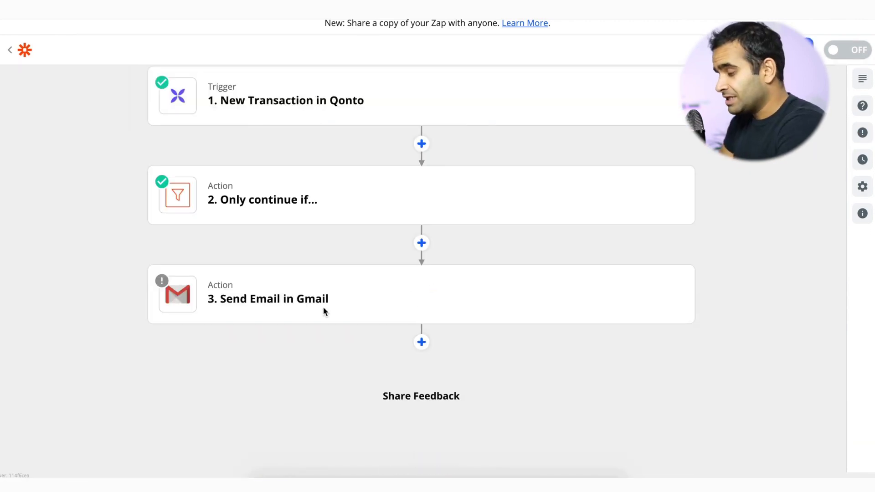
Connect the Gmail account to the Send Email in Gmail step.
{"action": "left_click", "coordinate": [280, 303]}
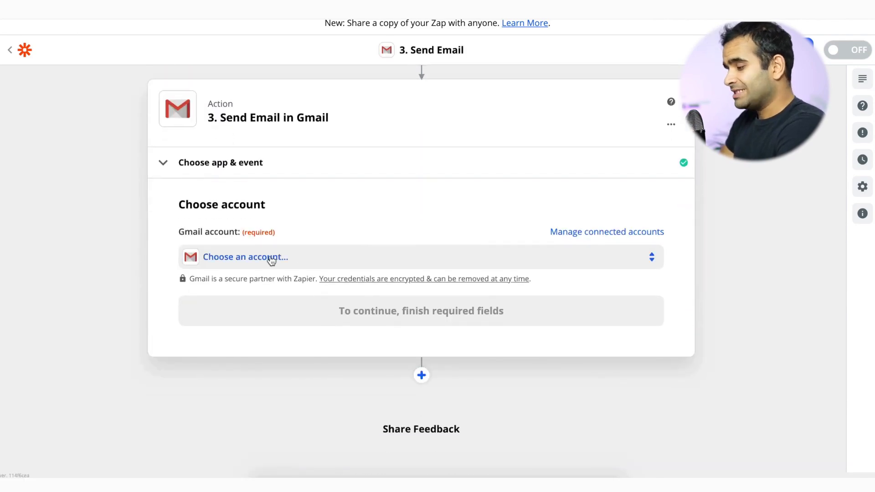
{"action": "left_click", "coordinate": [270, 257]}
{"action": "left_click", "coordinate": [272, 350]}
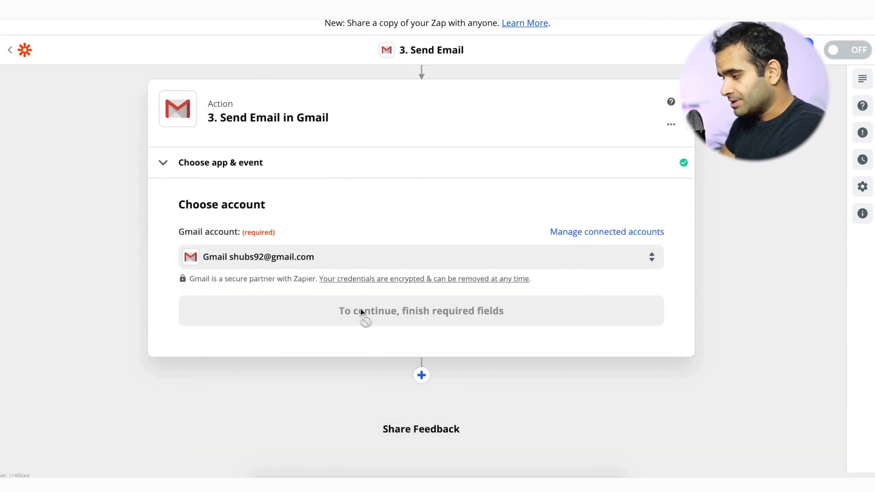
{"action": "left_click", "coordinate": [363, 312]}
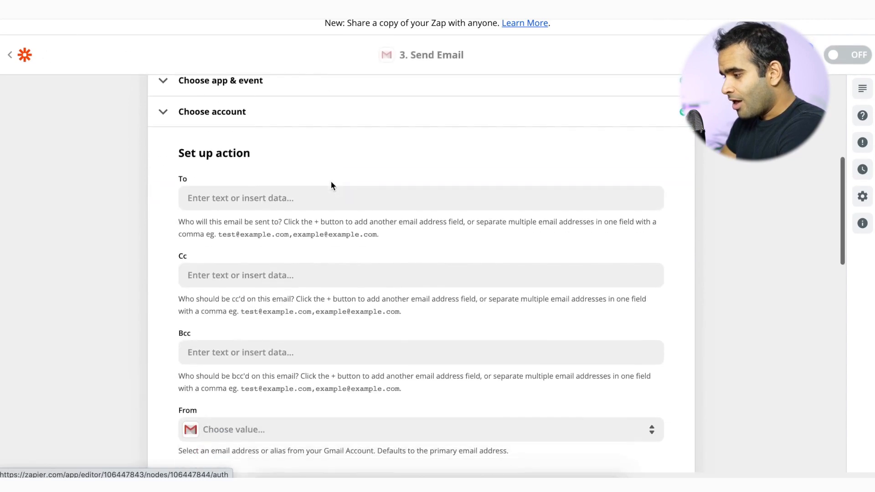
Enter the CFO's e-mail address in the To field.
{"action": "scroll", "coordinate": [330, 180], "scroll_direction": "down", "scroll_amount": 2}
{"action": "left_click", "coordinate": [228, 130]}
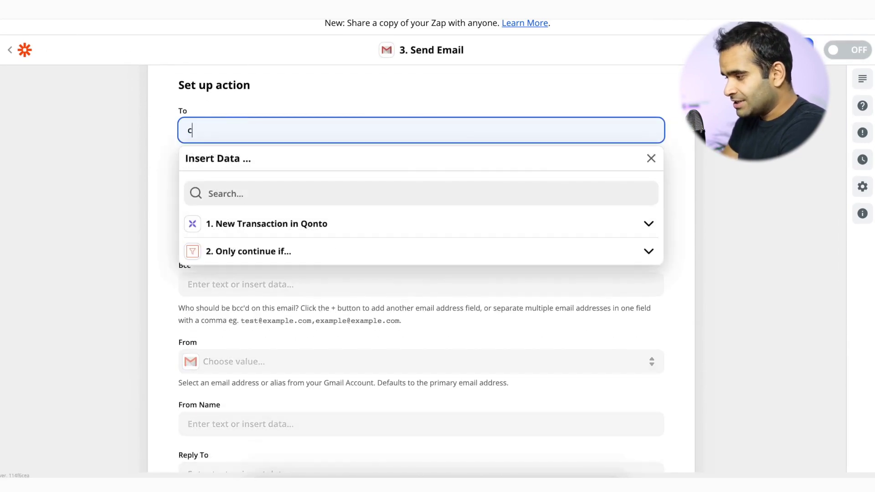
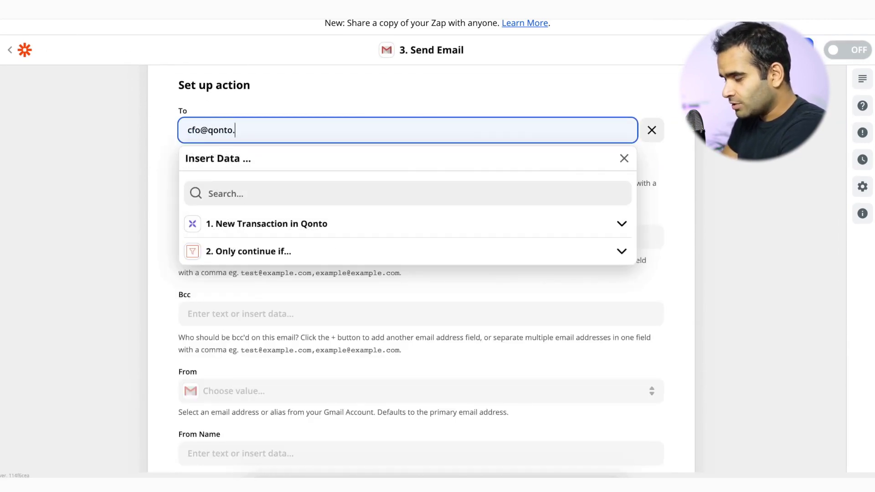
{"action": "left_click", "coordinate": [100, 140]}
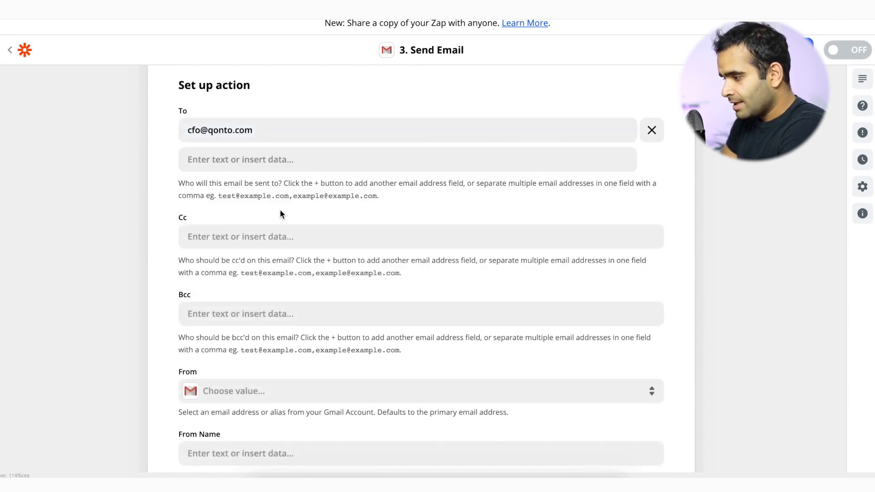
Select the connected Gmail address as From and enter the sender's name as From Name.
{"action": "scroll", "coordinate": [264, 228], "scroll_direction": "down", "scroll_amount": 2}
{"action": "scroll", "coordinate": [214, 205], "scroll_direction": "down", "scroll_amount": 2}
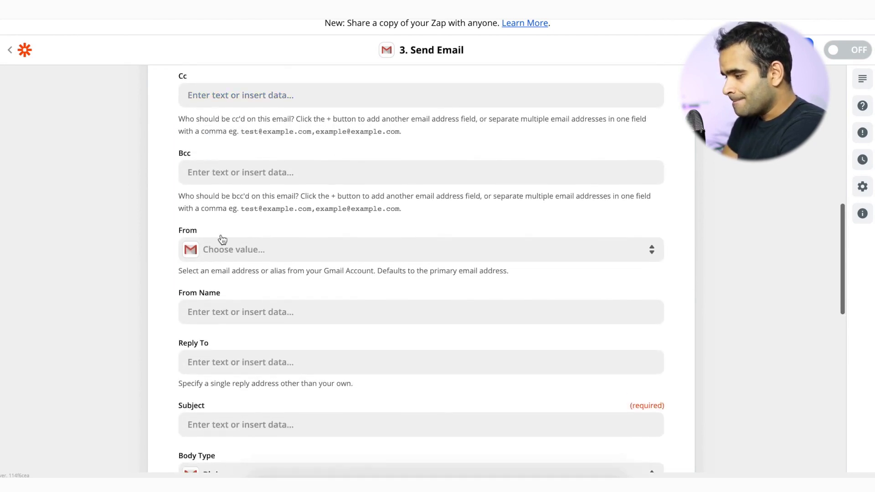
{"action": "left_click", "coordinate": [231, 249]}
{"action": "left_click", "coordinate": [226, 370]}
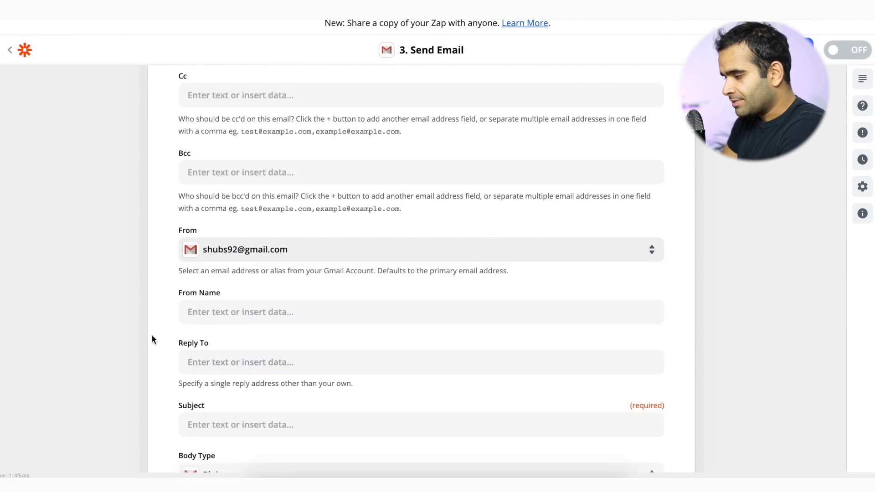
{"action": "scroll", "coordinate": [115, 322], "scroll_direction": "down", "scroll_amount": 5}
{"action": "left_click", "coordinate": [281, 119]}
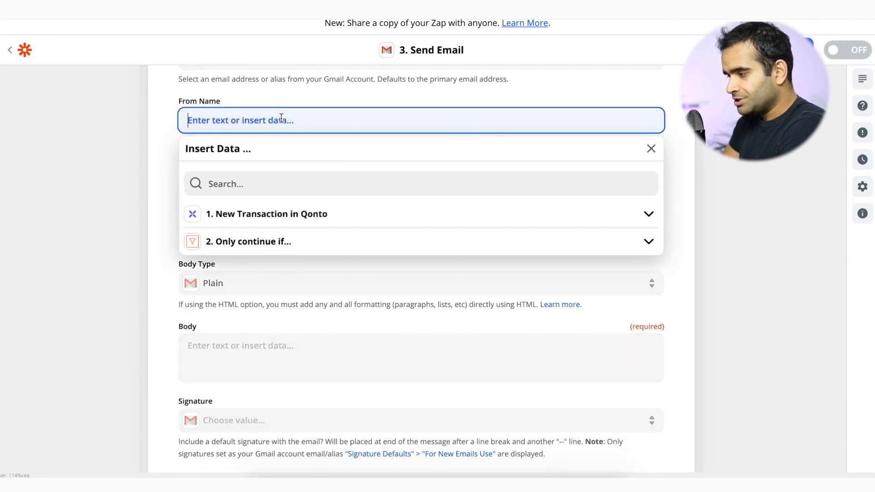
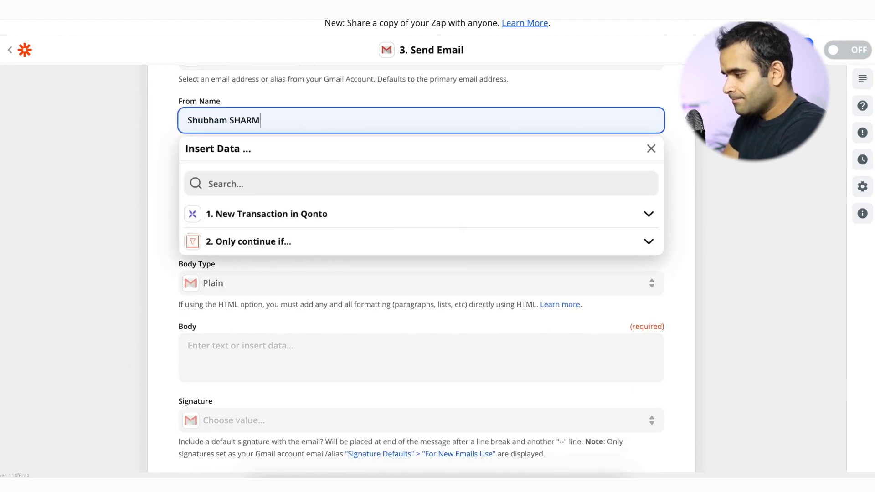
{"action": "left_click", "coordinate": [113, 125]}
Write the email subject, inserting the Qonto transaction Amount into it.
{"action": "scroll", "coordinate": [272, 245], "scroll_direction": "down", "scroll_amount": 1}
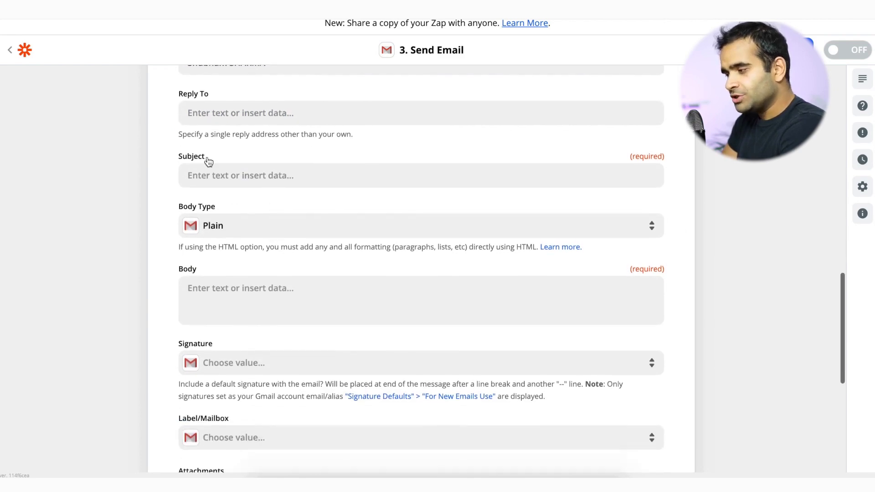
{"action": "left_click", "coordinate": [218, 173]}
{"action": "type", "text": "Hey be careful here is a trans"}
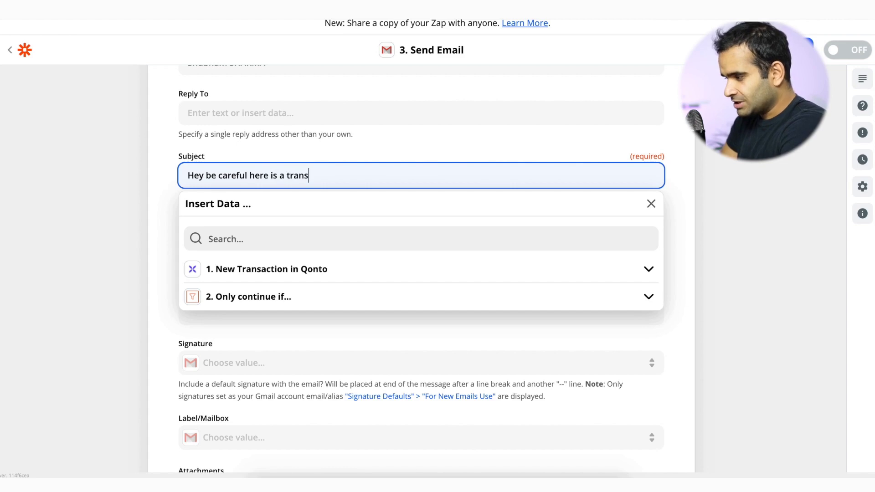
{"action": "left_click", "coordinate": [259, 280]}
{"action": "scroll", "coordinate": [273, 300], "scroll_direction": "down", "scroll_amount": 1}
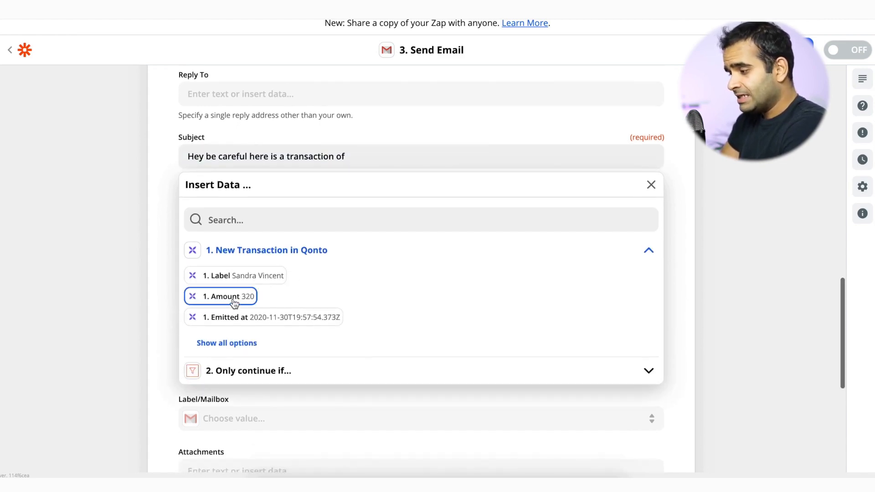
{"action": "left_click", "coordinate": [235, 297]}
{"action": "left_click", "coordinate": [125, 254]}
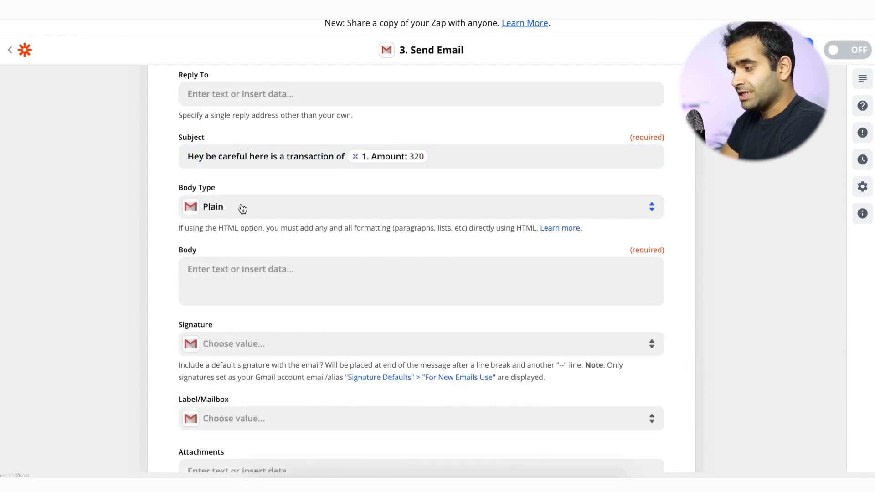
Fill the email body with the transaction's Label, Amount and Local currency fields.
{"action": "left_click", "coordinate": [232, 298]}
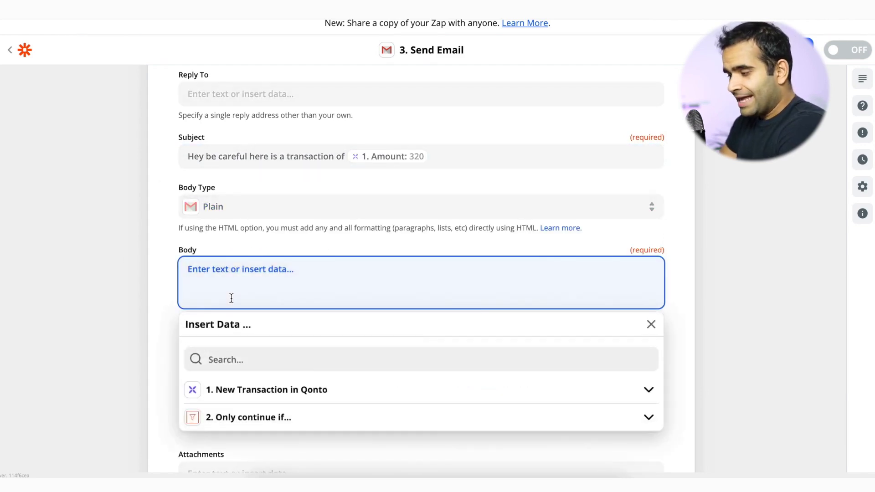
{"action": "left_click", "coordinate": [292, 390]}
{"action": "scroll", "coordinate": [252, 302], "scroll_direction": "down", "scroll_amount": 5}
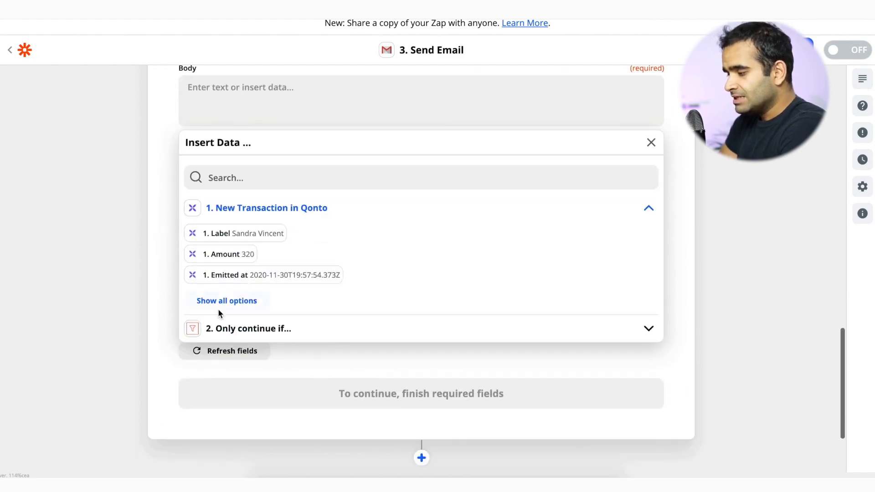
{"action": "left_click", "coordinate": [246, 234]}
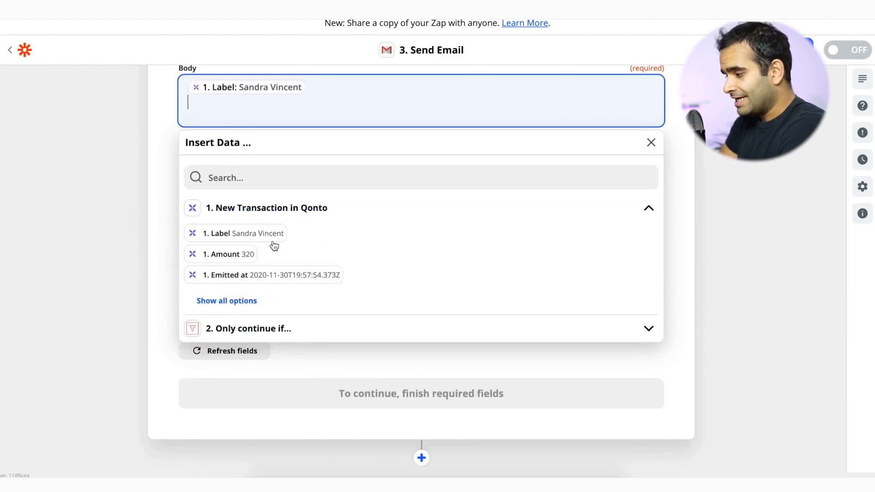
{"action": "left_click", "coordinate": [232, 256]}
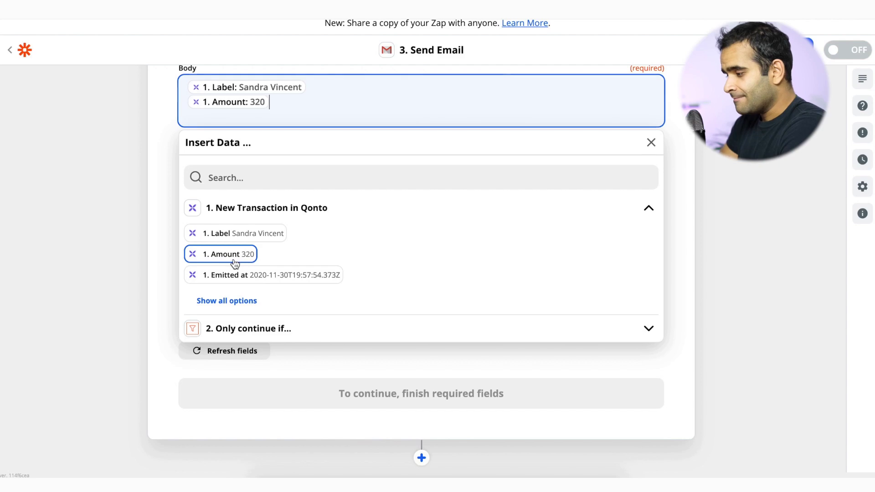
{"action": "left_click", "coordinate": [244, 305]}
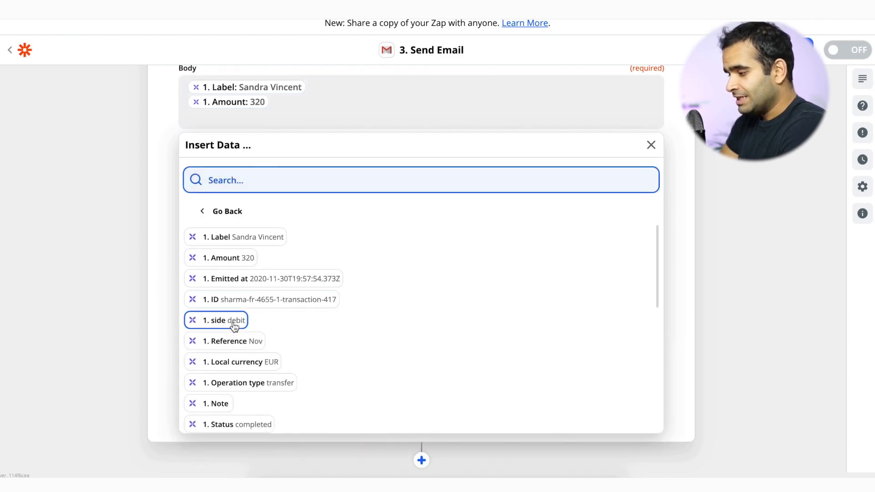
{"action": "left_click", "coordinate": [316, 97]}
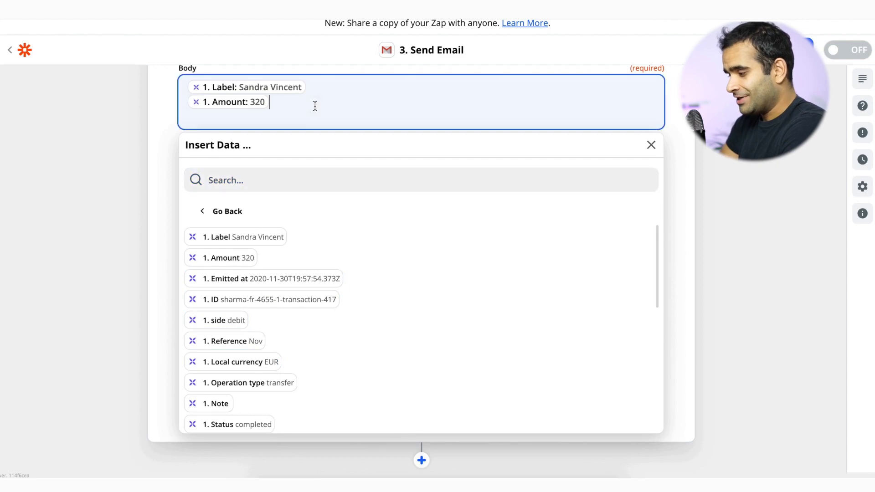
{"action": "left_click", "coordinate": [242, 362]}
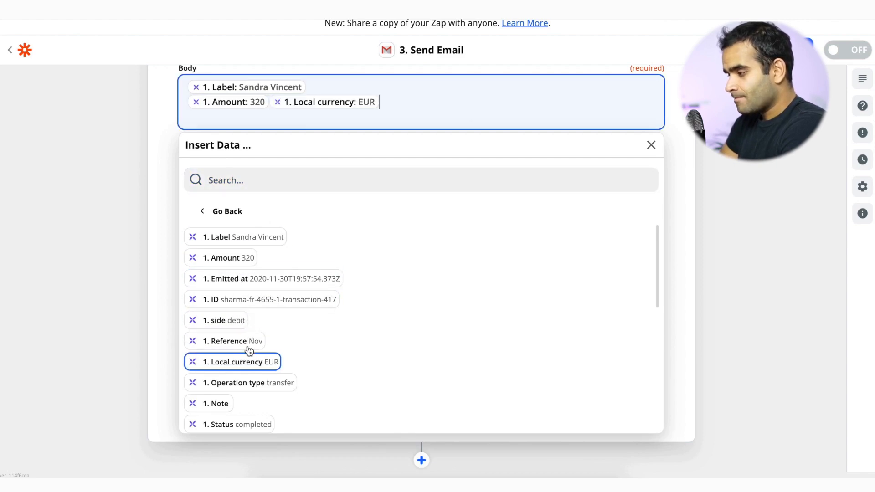
{"action": "left_click", "coordinate": [114, 215]}
{"action": "scroll", "coordinate": [192, 237], "scroll_direction": "down", "scroll_amount": 2}
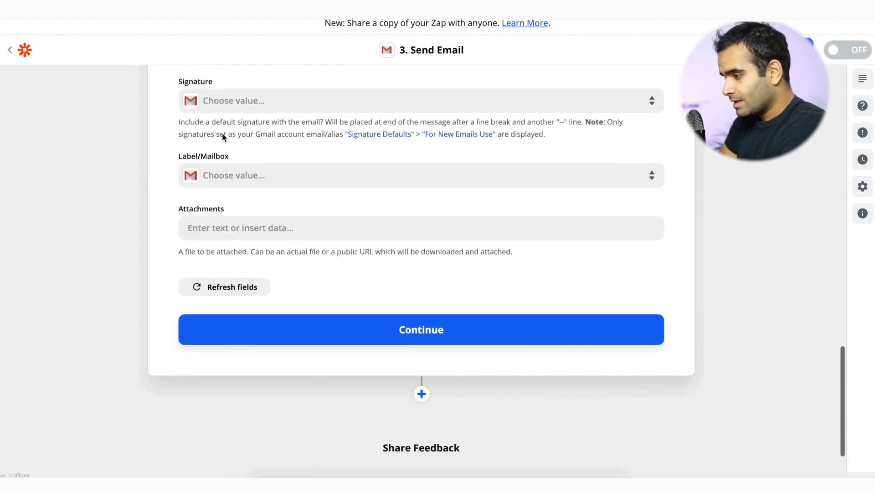
Review the email data and run Test & Continue until 'Test was successful' appears.
{"action": "left_click", "coordinate": [310, 337]}
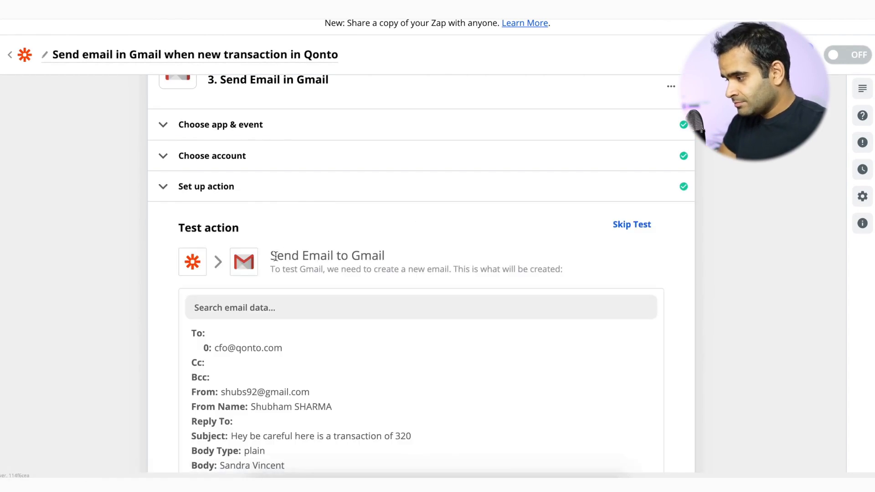
{"action": "scroll", "coordinate": [275, 255], "scroll_direction": "down", "scroll_amount": 9}
{"action": "scroll", "coordinate": [275, 256], "scroll_direction": "up", "scroll_amount": 4}
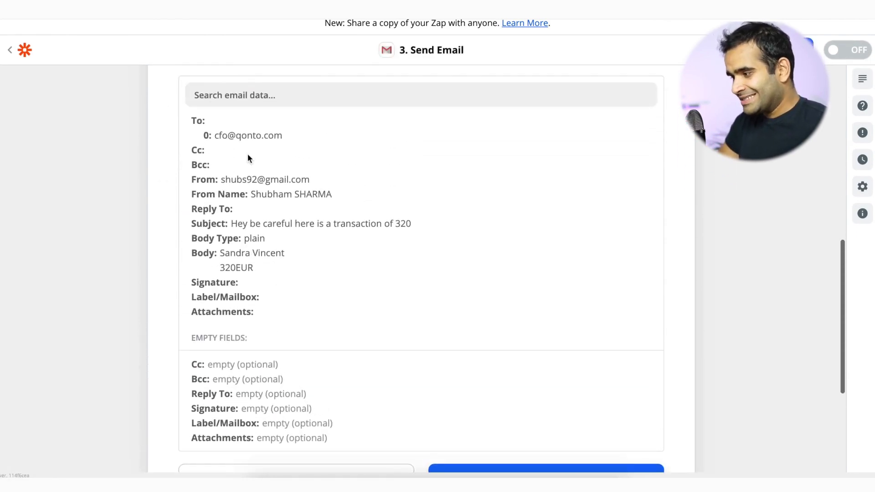
{"action": "scroll", "coordinate": [271, 221], "scroll_direction": "down", "scroll_amount": 1}
{"action": "left_click", "coordinate": [494, 438]}
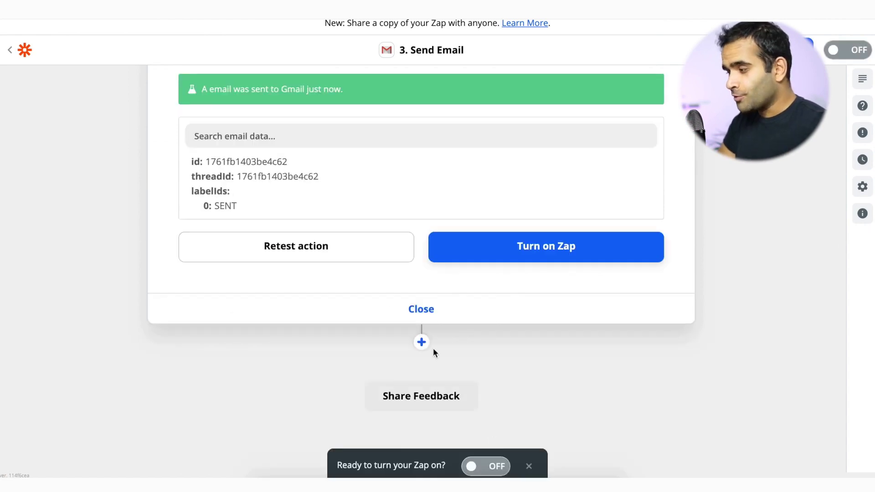
{"action": "scroll", "coordinate": [389, 307], "scroll_direction": "up", "scroll_amount": 2}
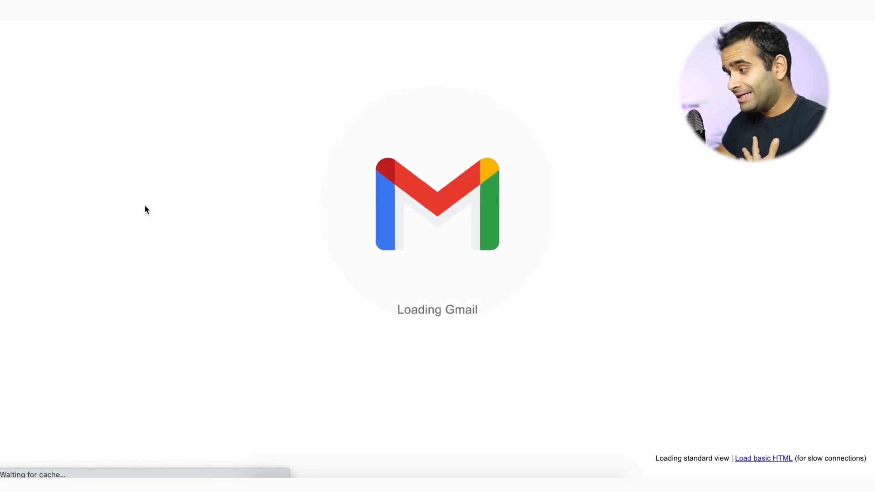
Check the test email's recipient details and the 'Address not found' bounce notice.
{"action": "left_click", "coordinate": [223, 153]}
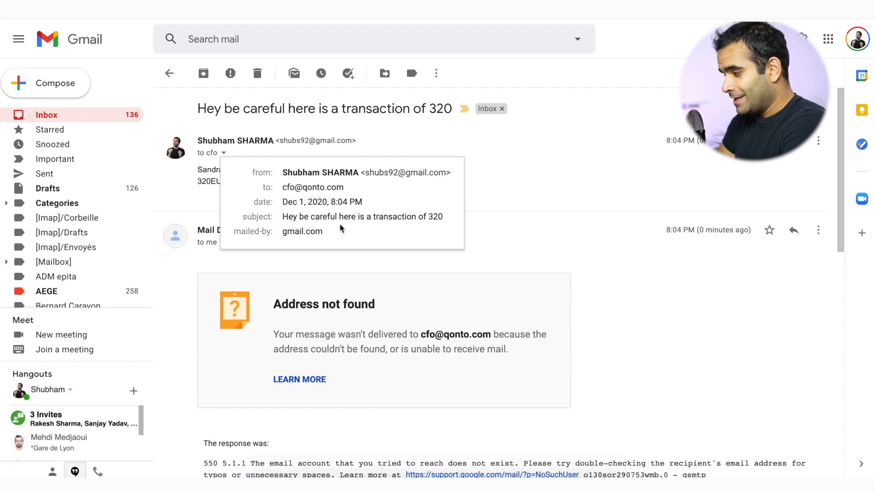
{"action": "left_click", "coordinate": [427, 280]}
{"action": "scroll", "coordinate": [415, 305], "scroll_direction": "down", "scroll_amount": 3}
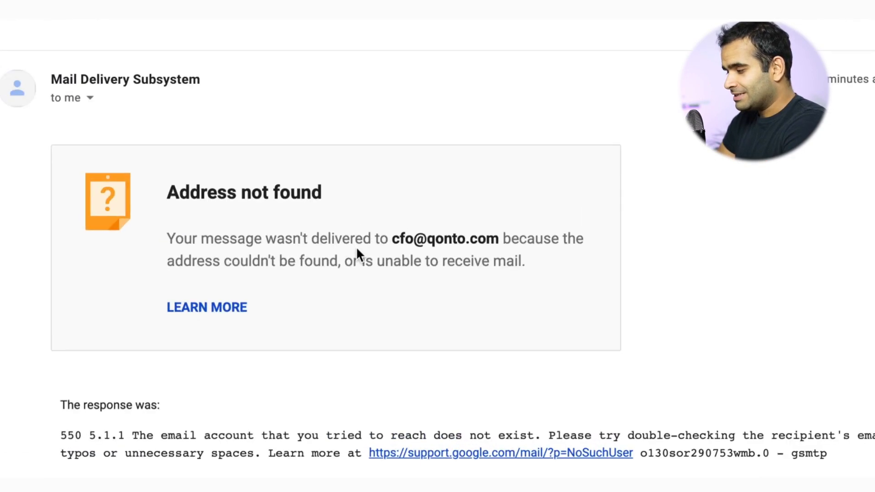
{"action": "left_click_drag", "start_coordinate": [380, 239], "coordinate": [475, 247]}
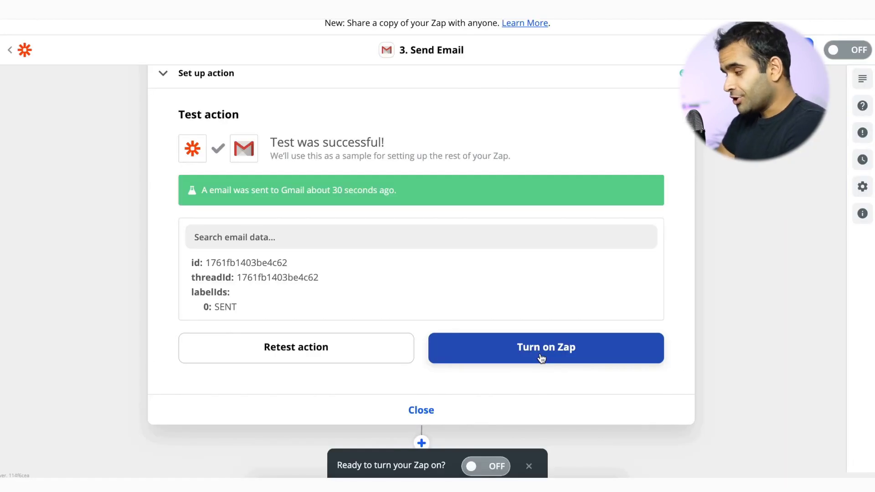
Turn on the Qonto-to-Gmail alert zap and dismiss the share-a-copy prompt.
{"action": "left_click", "coordinate": [541, 358]}
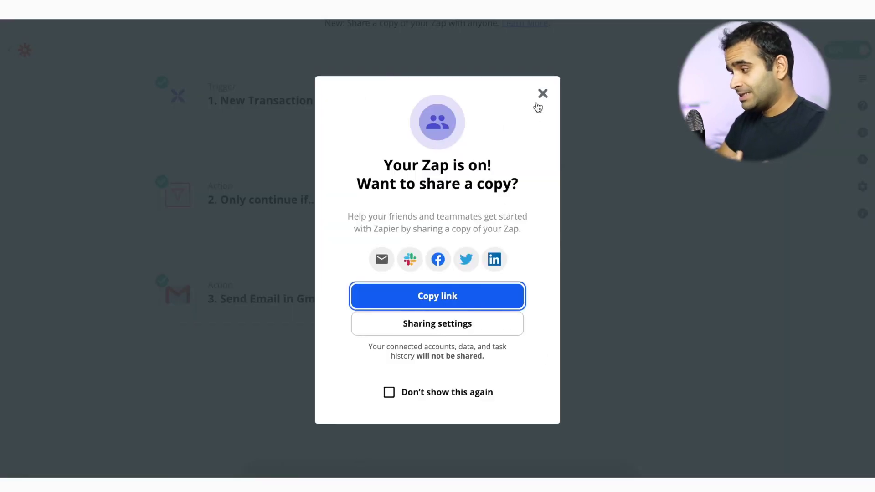
{"action": "left_click", "coordinate": [542, 94]}
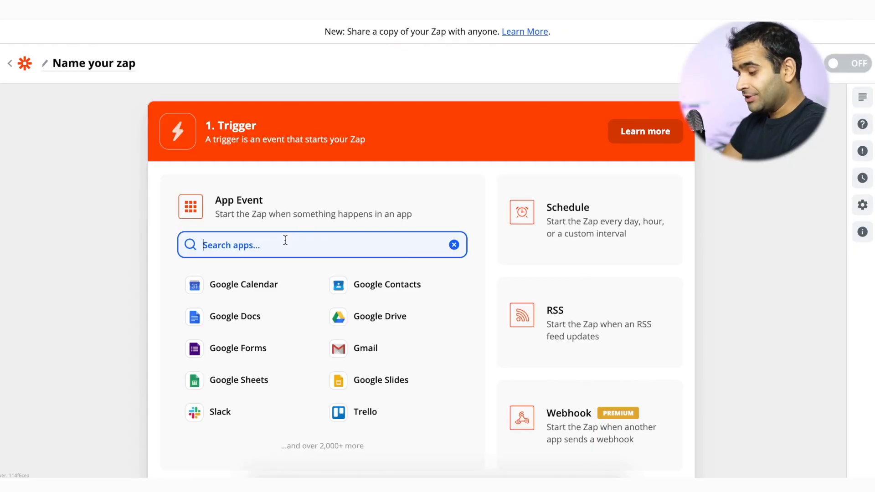
Set the new zap's trigger to Qonto with the Transaction Updated Attachments event.
{"action": "type", "text": "qonto"}
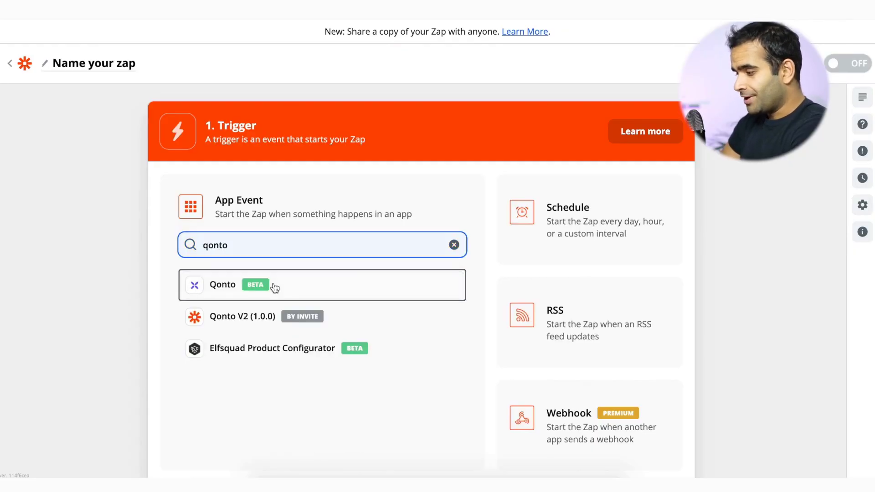
{"action": "left_click", "coordinate": [274, 287]}
{"action": "left_click", "coordinate": [278, 292]}
{"action": "scroll", "coordinate": [231, 360], "scroll_direction": "down", "scroll_amount": 2}
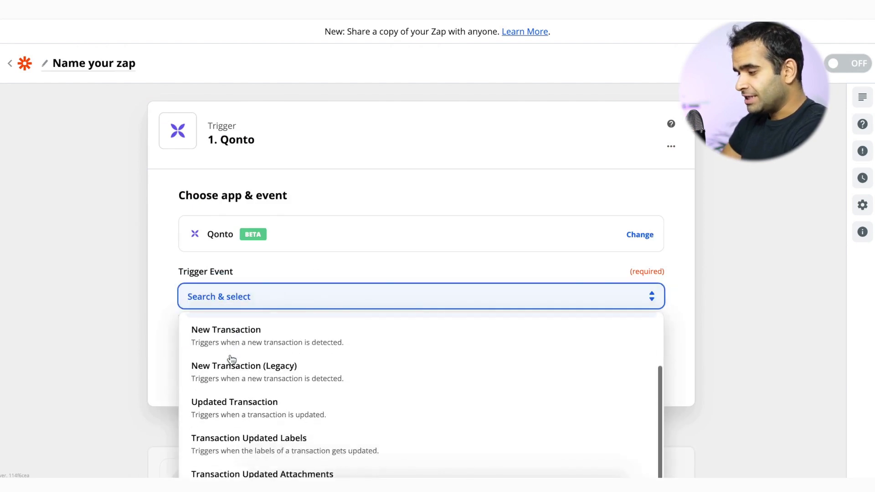
{"action": "scroll", "coordinate": [231, 360], "scroll_direction": "up", "scroll_amount": 2}
{"action": "scroll", "coordinate": [250, 368], "scroll_direction": "down", "scroll_amount": 5}
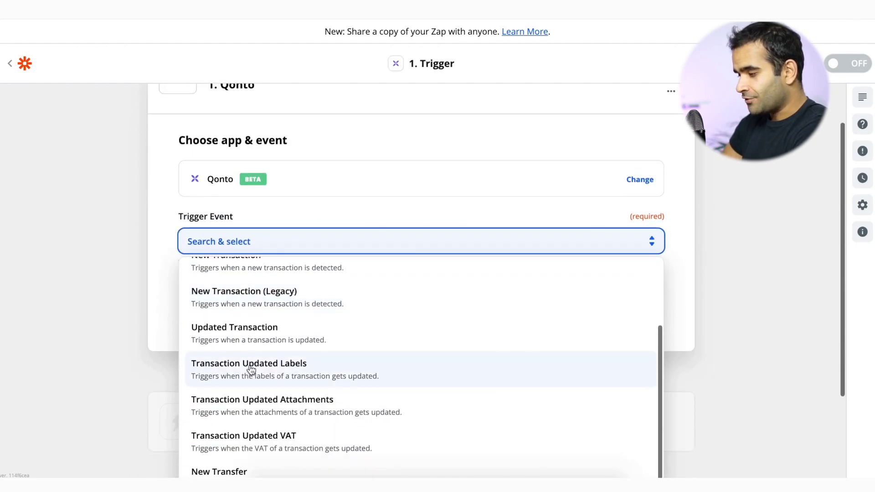
{"action": "scroll", "coordinate": [253, 376], "scroll_direction": "down", "scroll_amount": 2}
{"action": "left_click", "coordinate": [248, 345]}
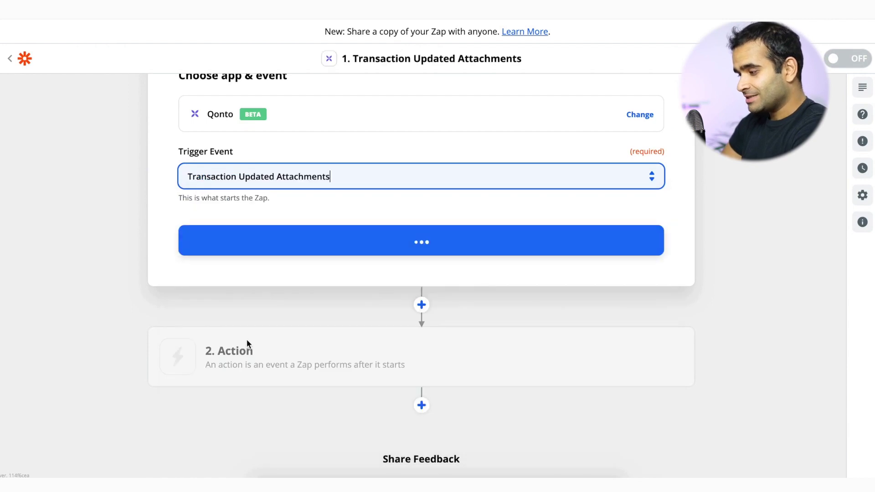
Connect the first Qonto account, complete the trigger setup, and test it to fetch a sample.
{"action": "left_click", "coordinate": [308, 244]}
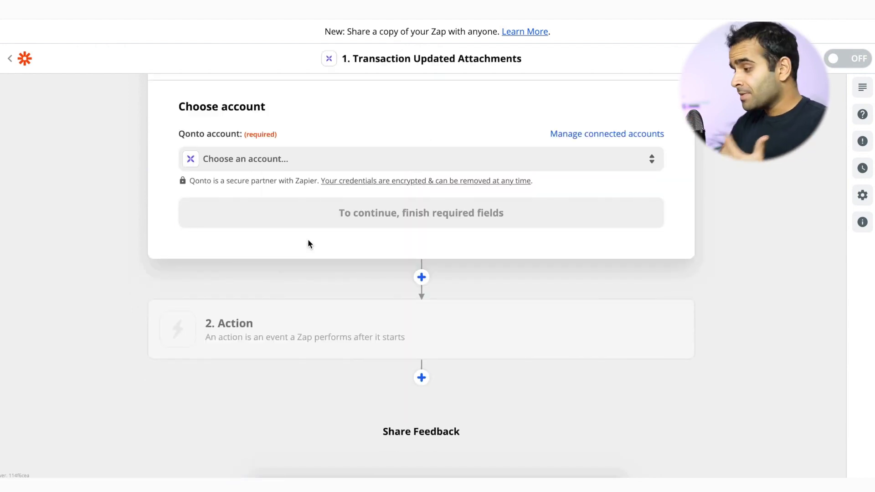
{"action": "left_click", "coordinate": [301, 165]}
{"action": "left_click", "coordinate": [314, 267]}
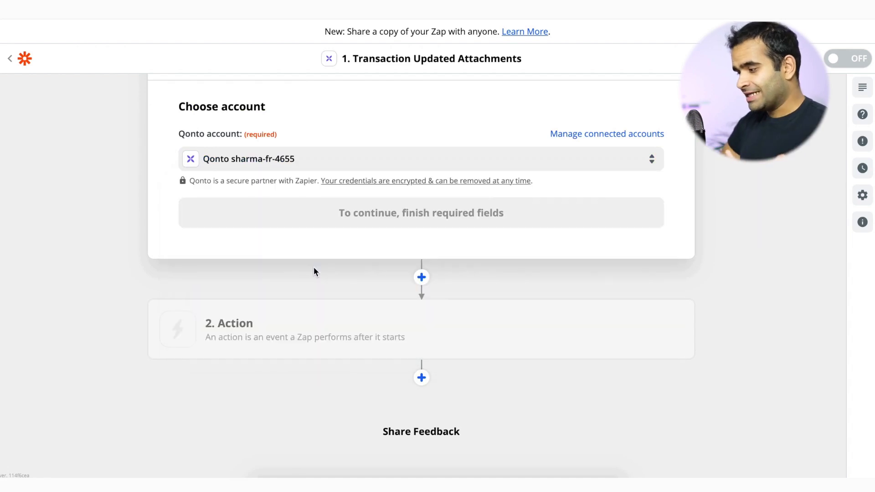
{"action": "left_click", "coordinate": [382, 228]}
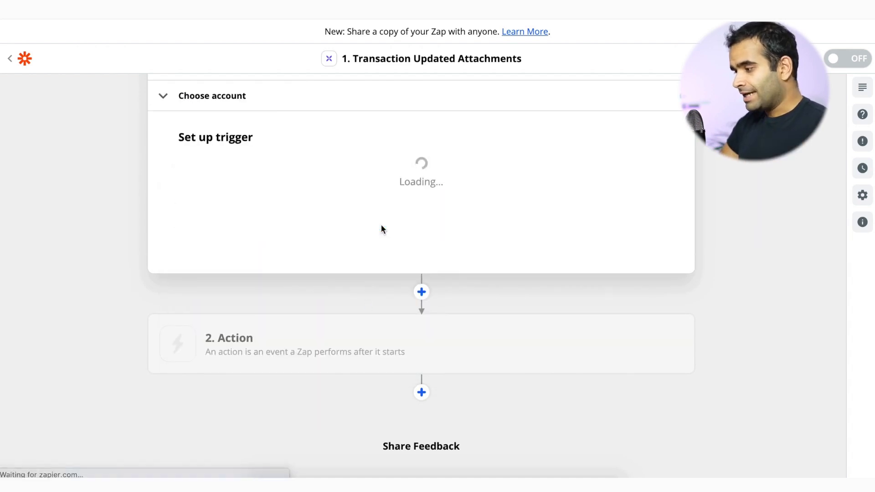
{"action": "left_click", "coordinate": [245, 183]}
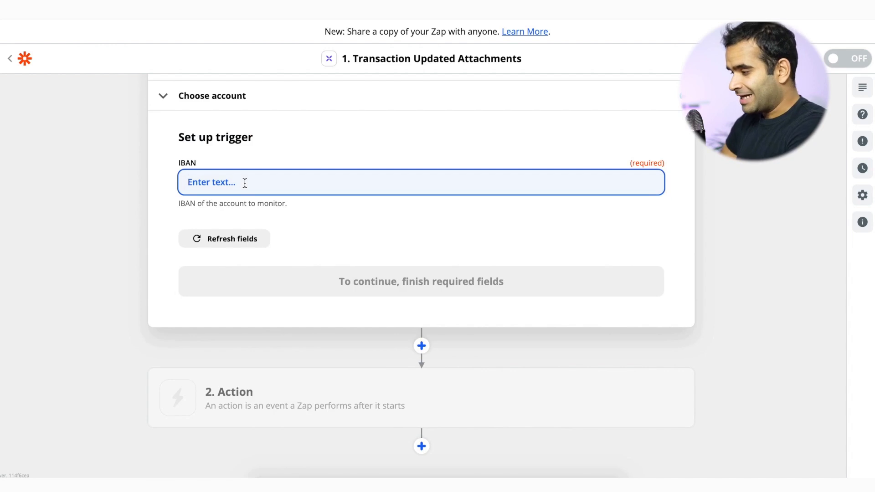
{"action": "left_click", "coordinate": [372, 280]}
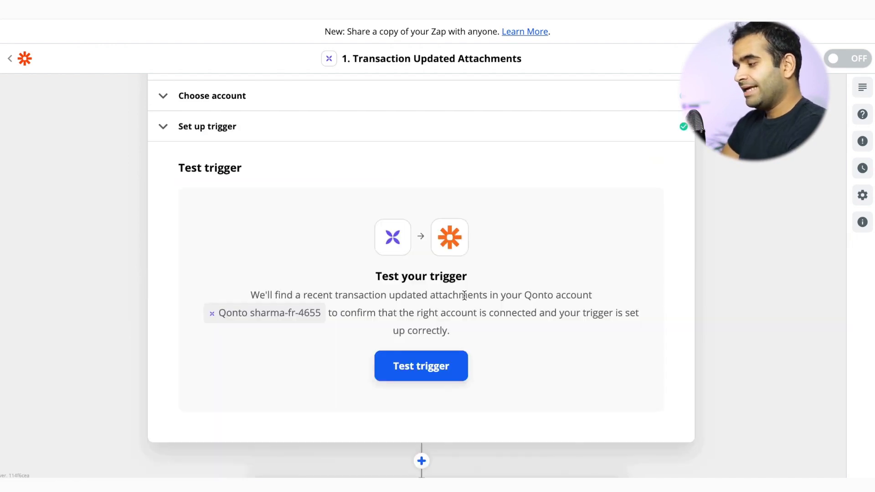
{"action": "left_click", "coordinate": [449, 371]}
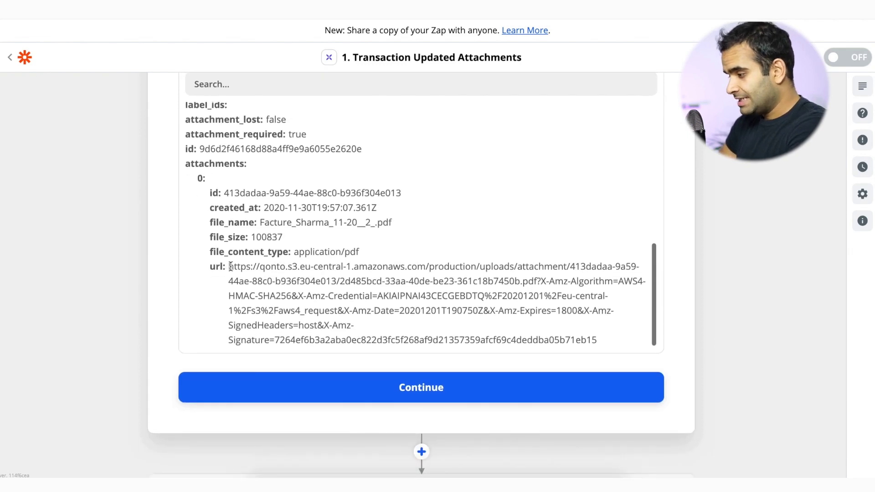
Open the sample's attachment URL in a new browser tab to view the invoice PDF.
{"action": "mouse_move", "coordinate": [229, 266]}
{"action": "left_mouse_down"}
{"action": "mouse_move", "coordinate": [392, 314]}
{"action": "mouse_move", "coordinate": [572, 352]}
{"action": "left_mouse_up"}
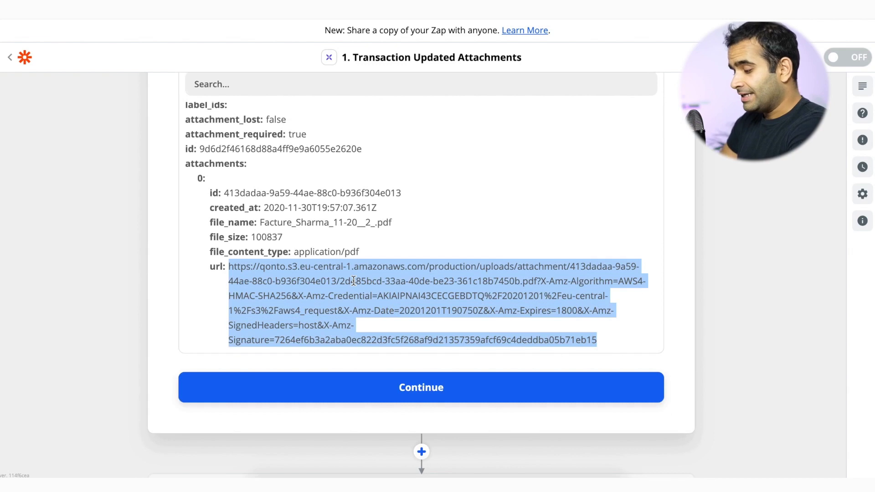
{"action": "key", "text": "super+c"}
{"action": "key", "text": "super+t"}
{"action": "key", "text": "super+v"}
{"action": "key", "text": "Return"}
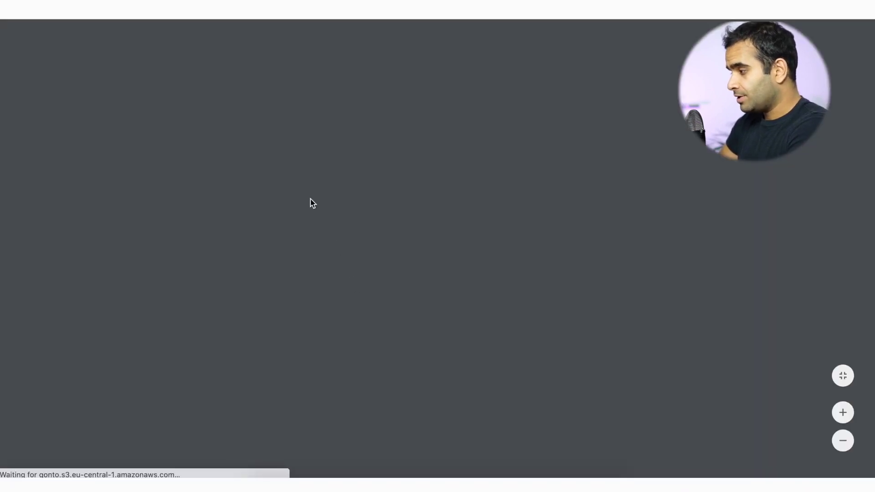
{"action": "scroll", "coordinate": [310, 198], "scroll_direction": "down", "scroll_amount": 5}
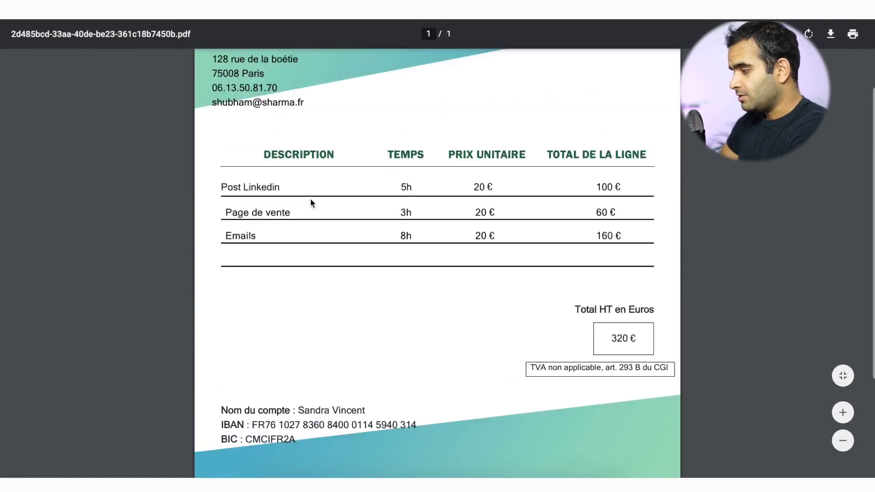
{"action": "scroll", "coordinate": [310, 198], "scroll_direction": "up", "scroll_amount": 5}
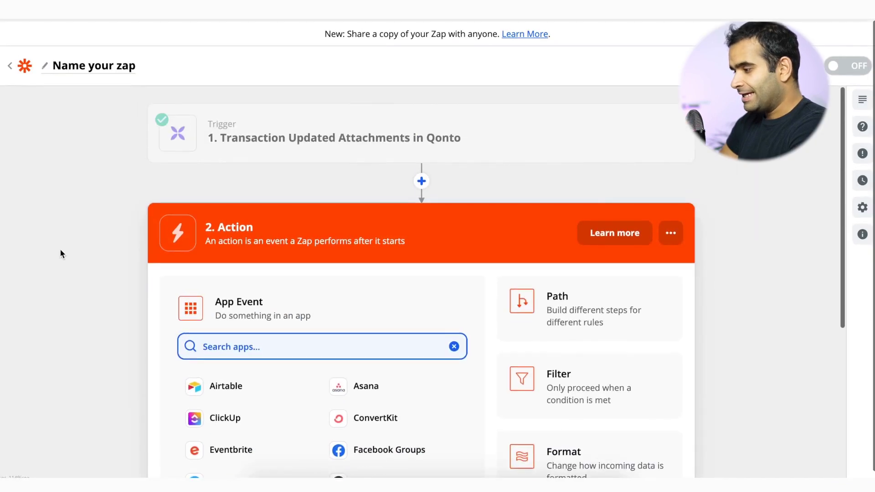
Make the action a Google Drive upload to My Google Drive's Accountant folder.
{"action": "scroll", "coordinate": [61, 253], "scroll_direction": "down", "scroll_amount": 1}
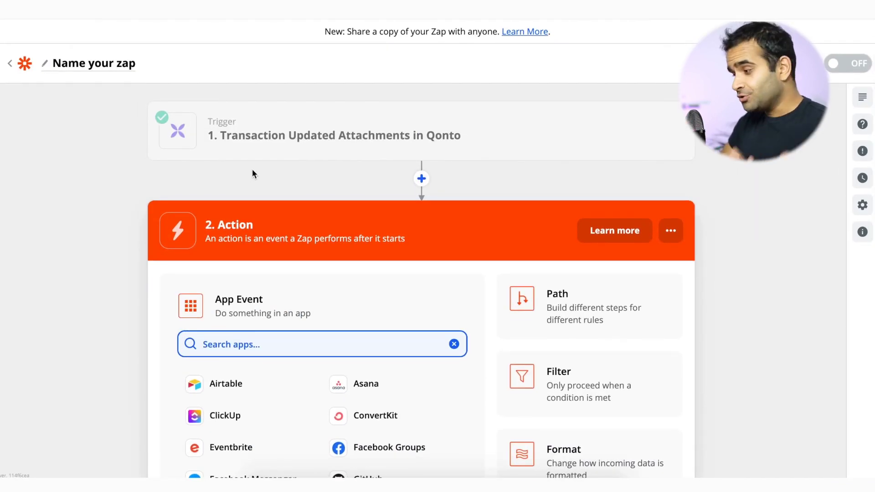
{"action": "type", "text": "drive"}
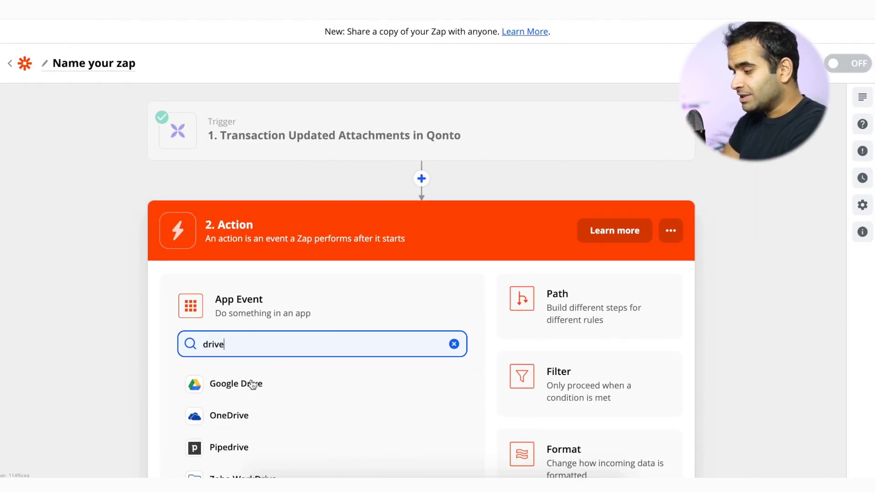
{"action": "left_click", "coordinate": [244, 398]}
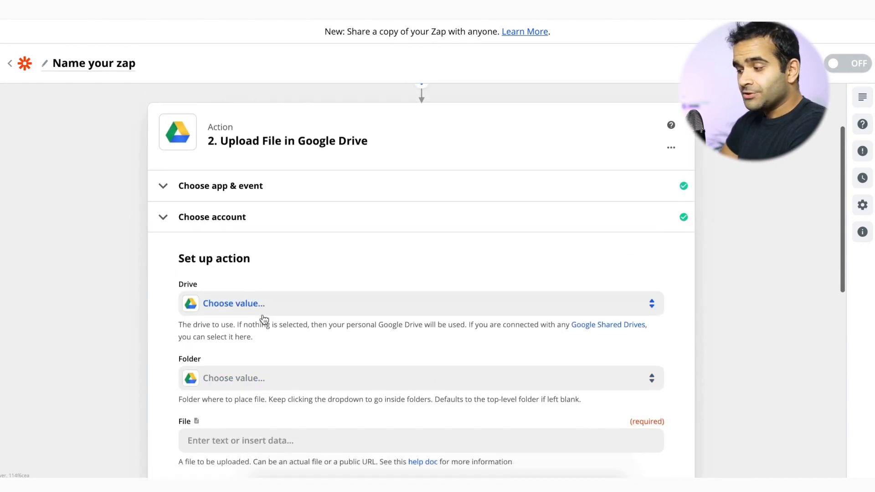
{"action": "scroll", "coordinate": [272, 209], "scroll_direction": "down", "scroll_amount": 3}
{"action": "left_click", "coordinate": [289, 166]}
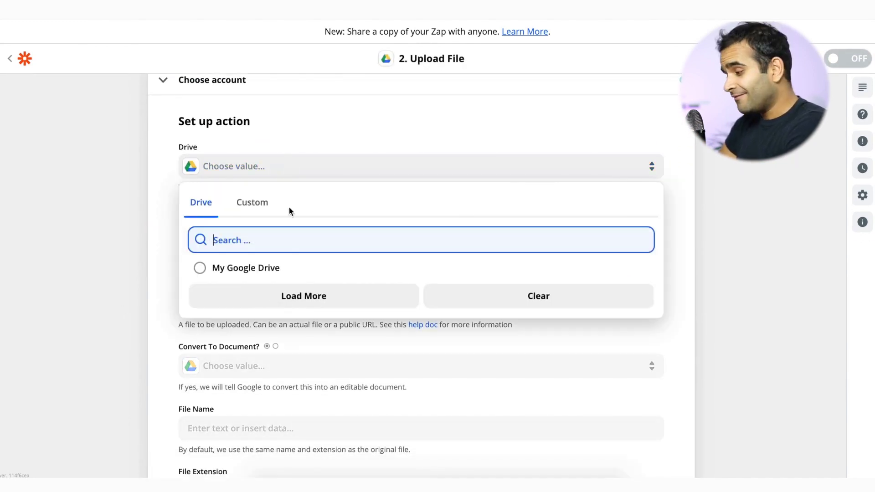
{"action": "left_click", "coordinate": [272, 272]}
{"action": "left_click", "coordinate": [216, 242]}
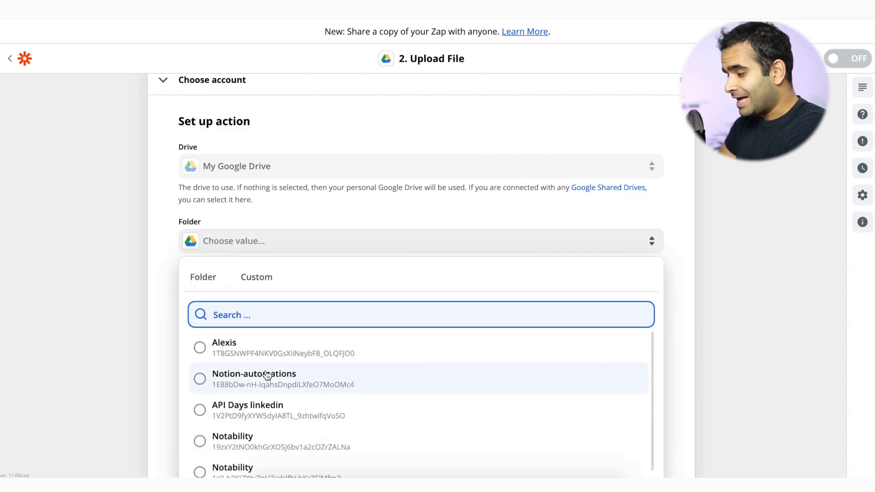
{"action": "type", "text": "accou"}
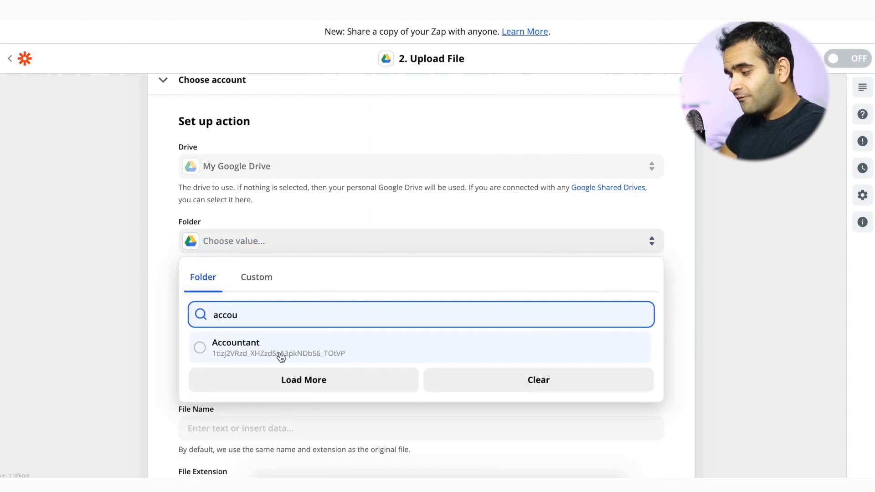
{"action": "left_click", "coordinate": [280, 357]}
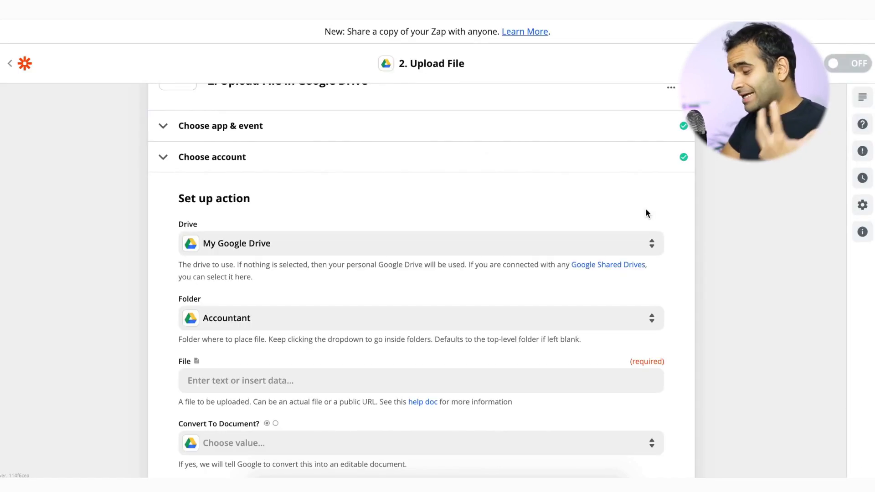
Map Qonto's Attachments URL as the file to upload.
{"action": "scroll", "coordinate": [377, 182], "scroll_direction": "down", "scroll_amount": 3}
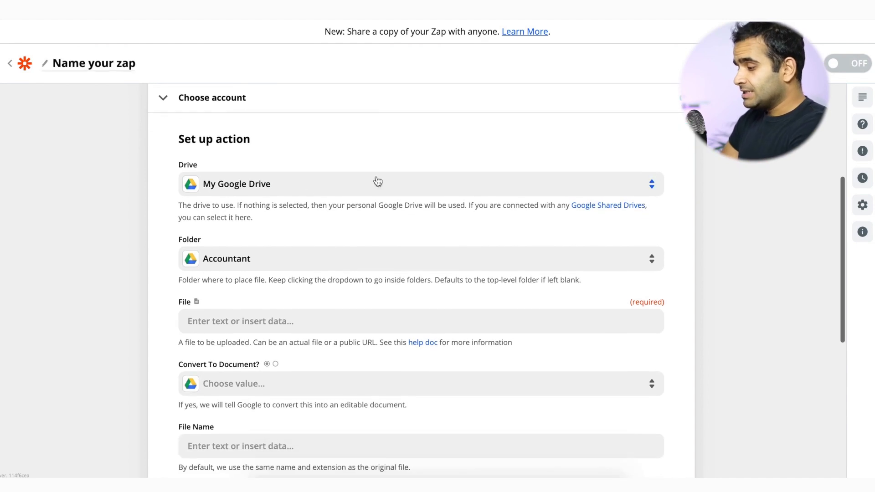
{"action": "left_click", "coordinate": [256, 235]}
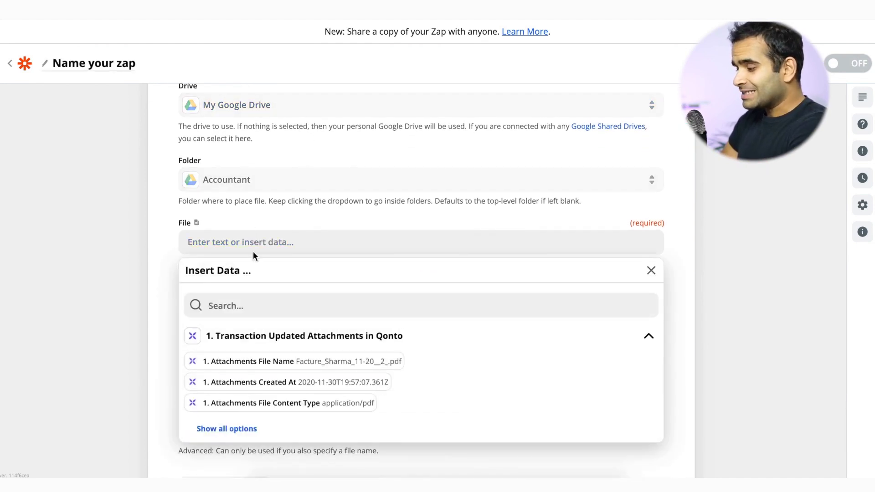
{"action": "scroll", "coordinate": [254, 301], "scroll_direction": "down", "scroll_amount": 2}
{"action": "left_click", "coordinate": [242, 349]}
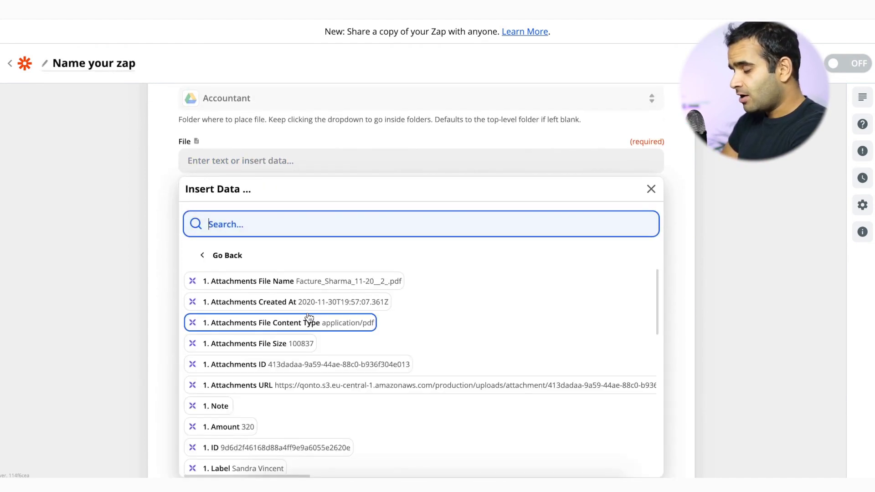
{"action": "scroll", "coordinate": [307, 338], "scroll_direction": "down", "scroll_amount": 3}
{"action": "scroll", "coordinate": [306, 396], "scroll_direction": "up", "scroll_amount": 3}
{"action": "scroll", "coordinate": [306, 396], "scroll_direction": "down", "scroll_amount": 1}
{"action": "scroll", "coordinate": [307, 397], "scroll_direction": "up", "scroll_amount": 1}
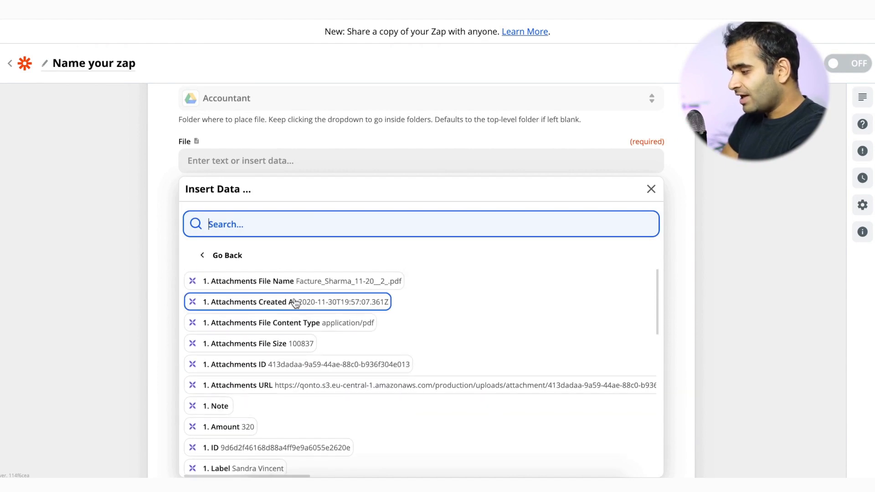
{"action": "left_click", "coordinate": [303, 385]}
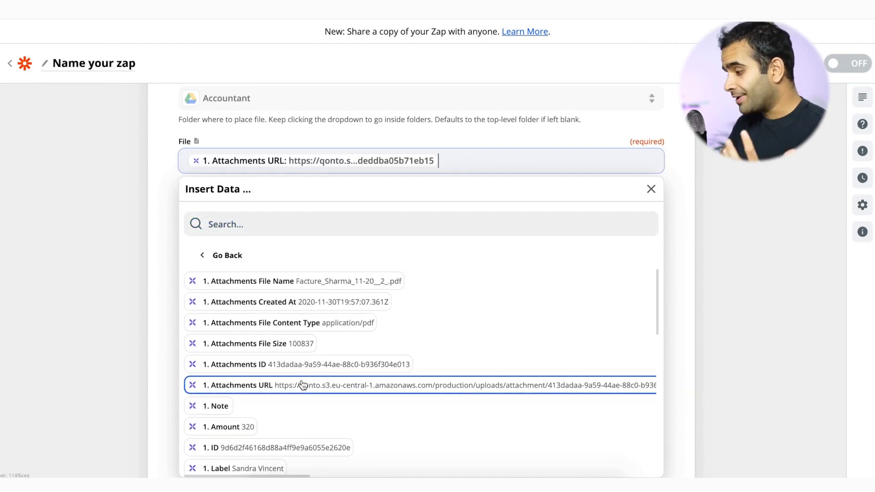
{"action": "left_click", "coordinate": [153, 274]}
{"action": "scroll", "coordinate": [303, 220], "scroll_direction": "down", "scroll_amount": 1}
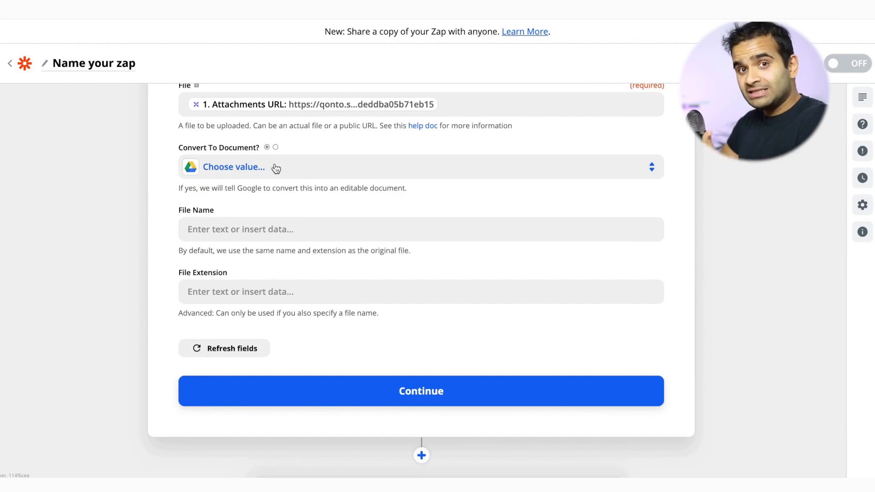
Use Attachments File Name as the file name, confirm the action, and run a test upload.
{"action": "left_click", "coordinate": [286, 225]}
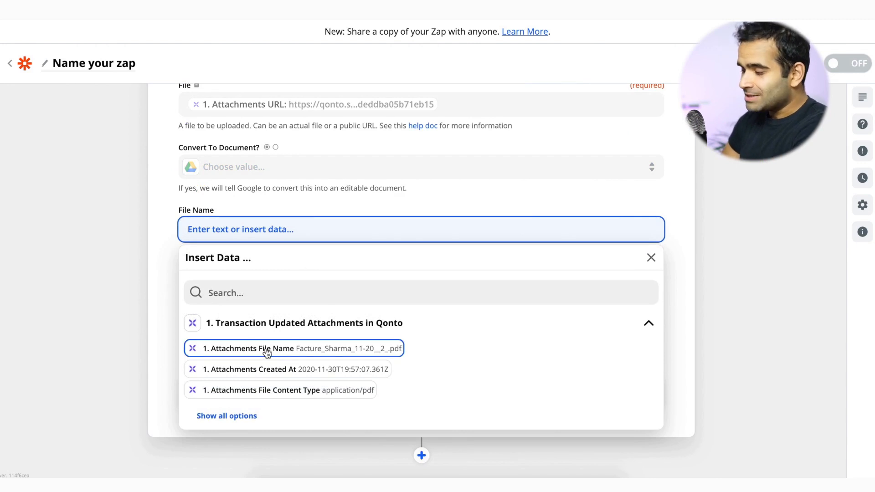
{"action": "left_click", "coordinate": [266, 353]}
{"action": "left_click", "coordinate": [141, 311]}
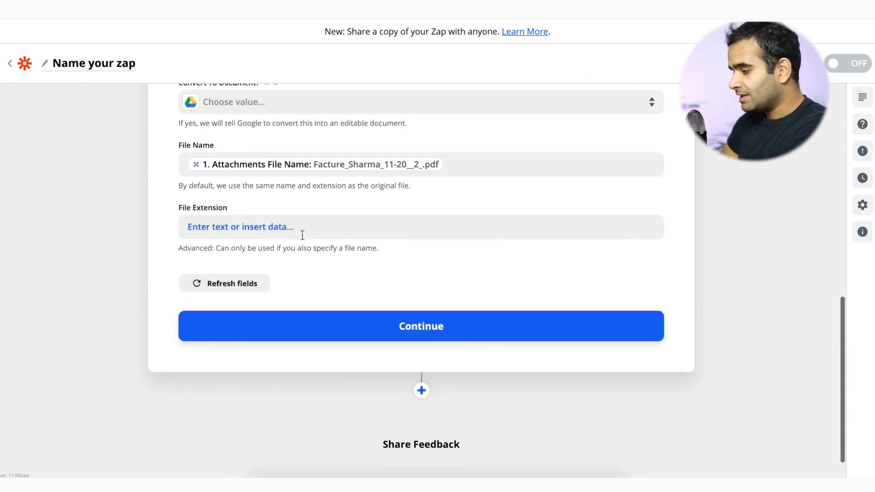
{"action": "left_click", "coordinate": [388, 324]}
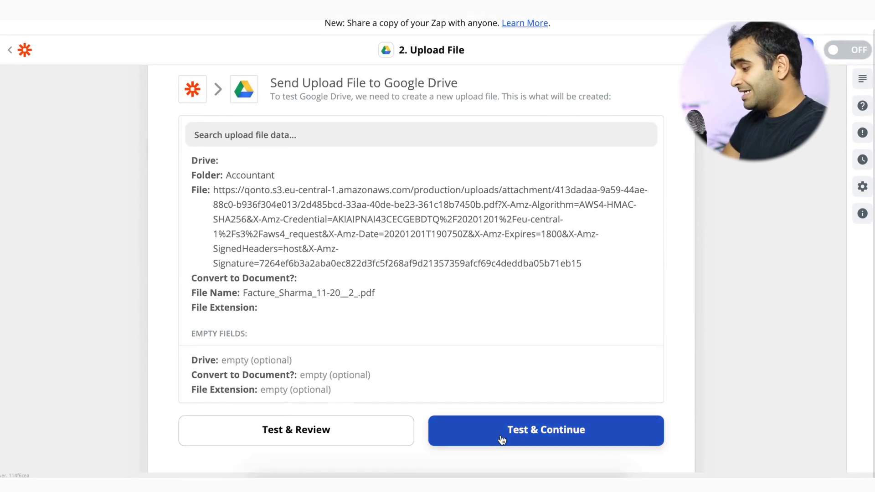
{"action": "left_click", "coordinate": [500, 435]}
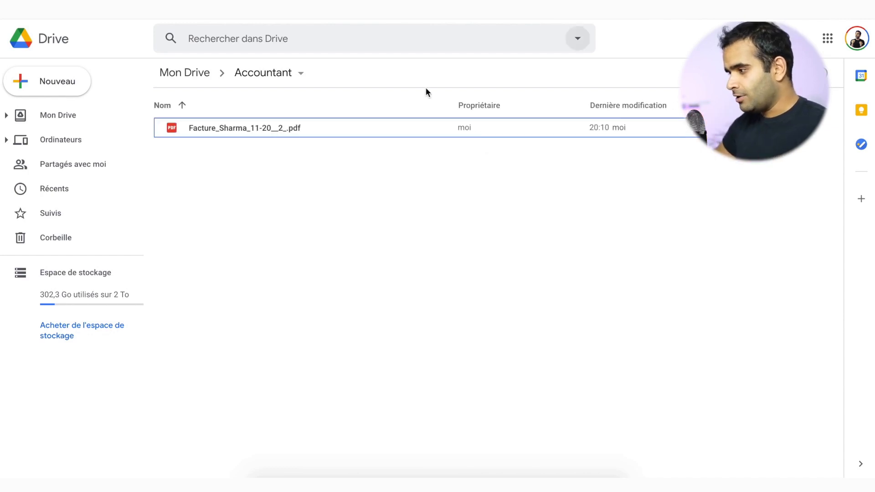
Preview Facture_Sharma_11-20__2_.pdf in the Accountant folder, then close the preview.
{"action": "double_click", "coordinate": [282, 128]}
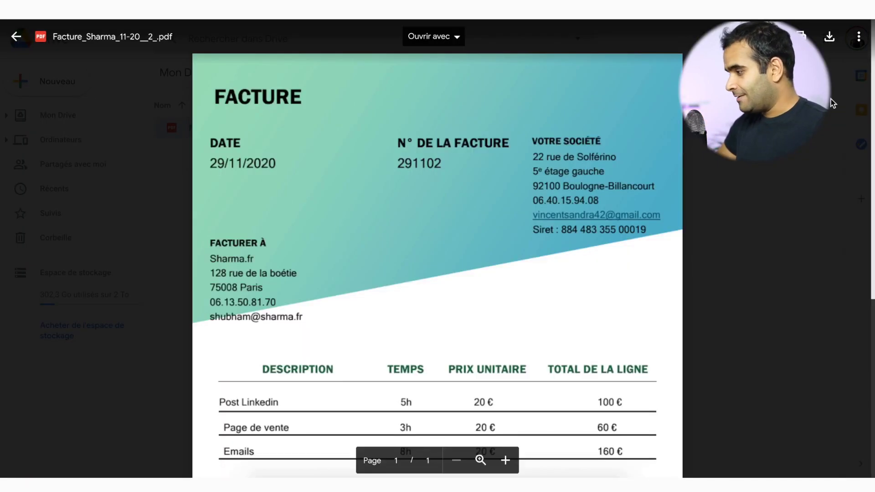
{"action": "key", "text": "Escape"}
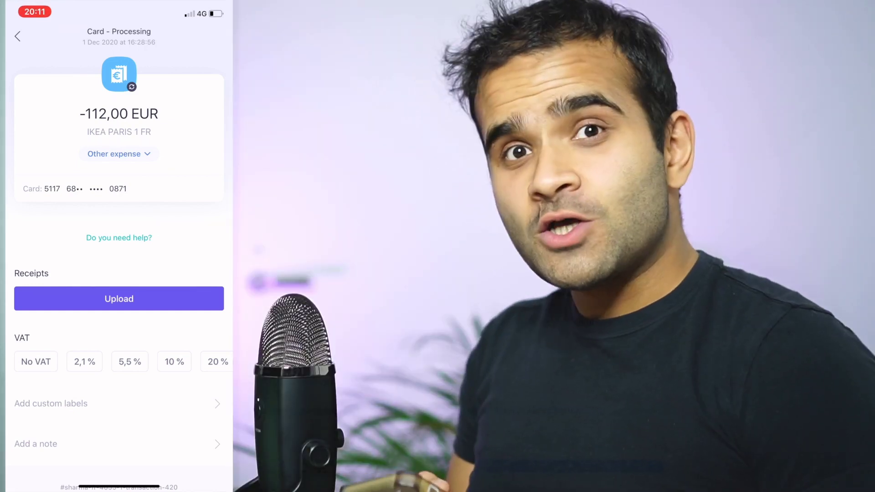
Add a scanned receipt to the -112,00 EUR IKEA transaction and submit the cropped scan.
{"action": "left_click", "coordinate": [119, 299]}
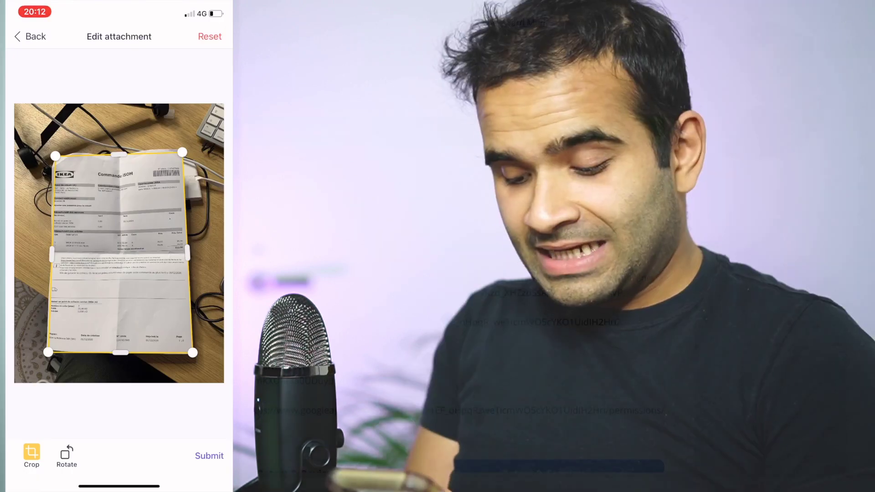
{"action": "left_click", "coordinate": [209, 455]}
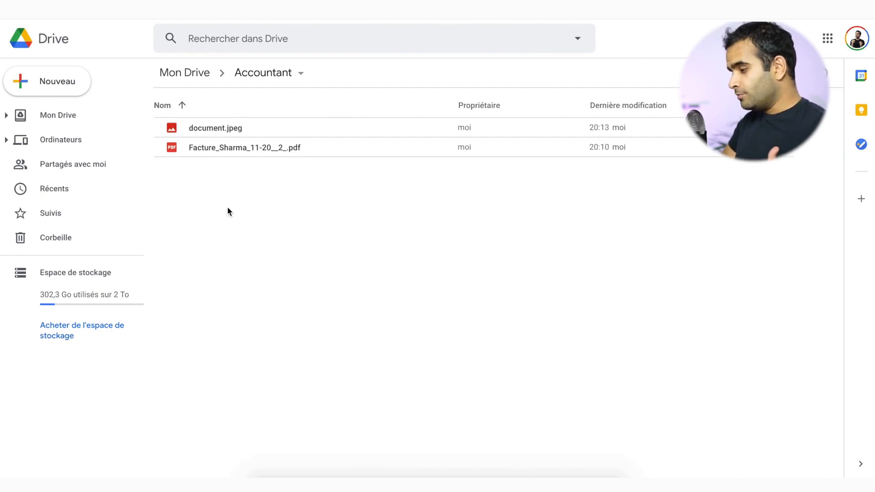
Preview document.jpeg to confirm it shows the IKEA receipt, then close the preview.
{"action": "double_click", "coordinate": [226, 130]}
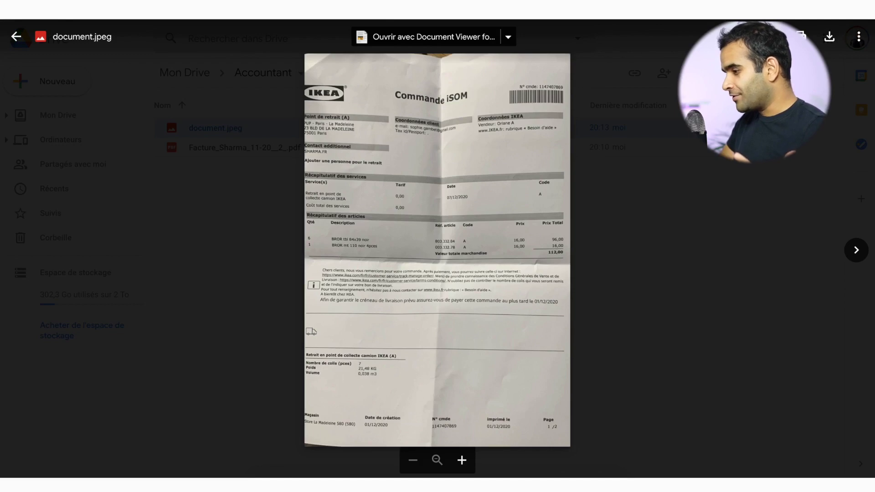
{"action": "key", "text": "Escape"}
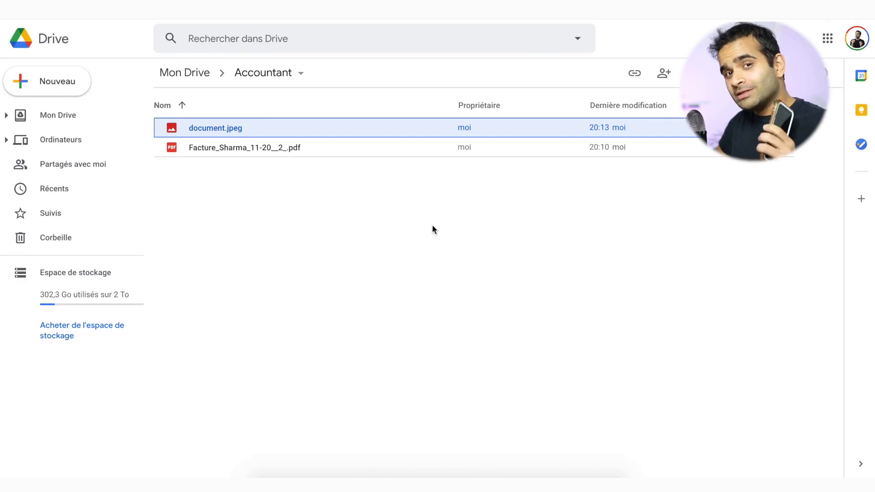